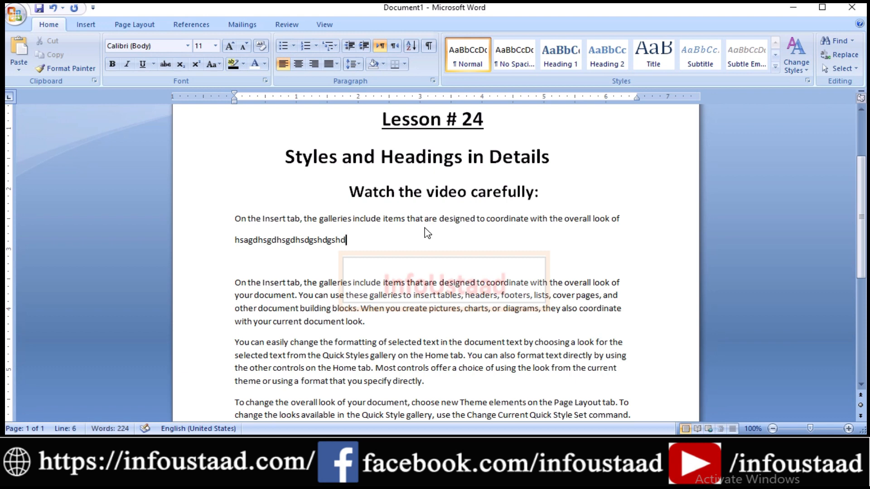
Add a second practice line reading "hjshdjsdhjsdhjsdh" below the first filler line, followed by a new paragraph.
key("Return")
type("hjshdjsdhjsdhjsdh")
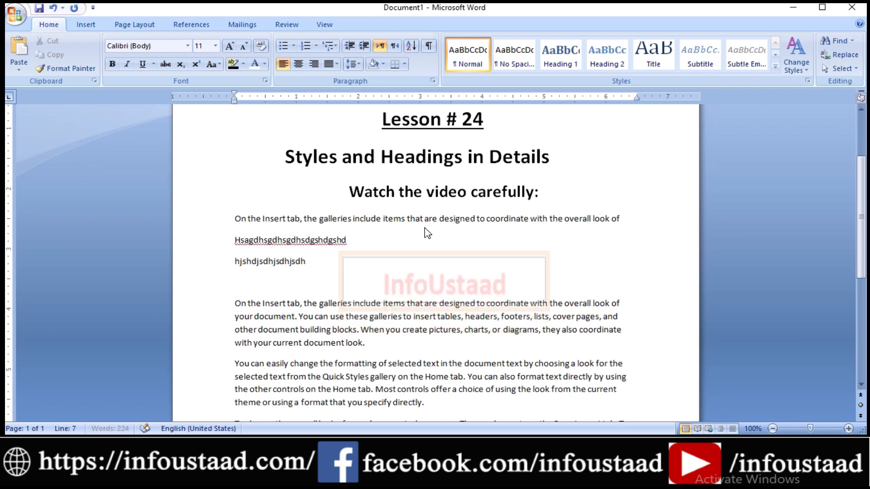
key("Return")
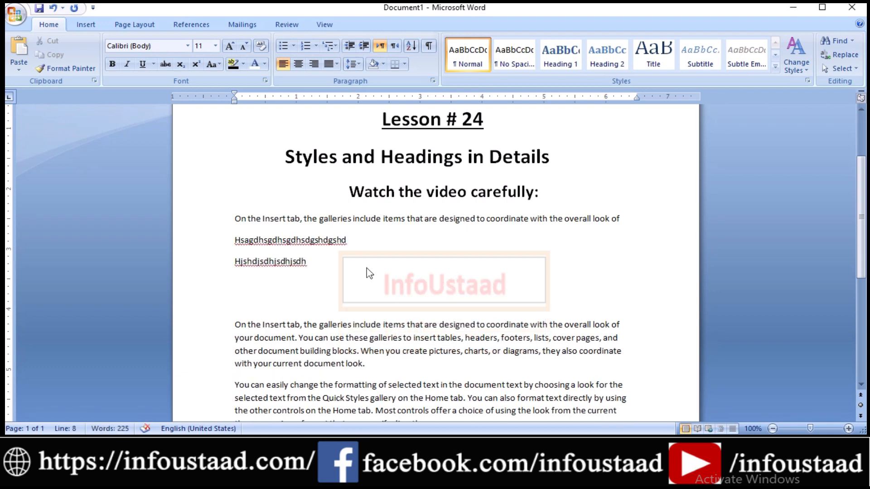
Delete the practice lines and blank paragraphs between the "Watch the video carefully:" heading and the full body text.
left_click_drag(337, 242, 236, 232)
left_click(235, 232)
left_click_drag(334, 223, 335, 234)
mouse_move(330, 244)
left_mouse_down()
mouse_move(338, 274)
mouse_move(330, 260)
mouse_move(337, 262)
left_mouse_up()
left_click_drag(310, 269, 237, 220)
key("Delete")
key("Down")
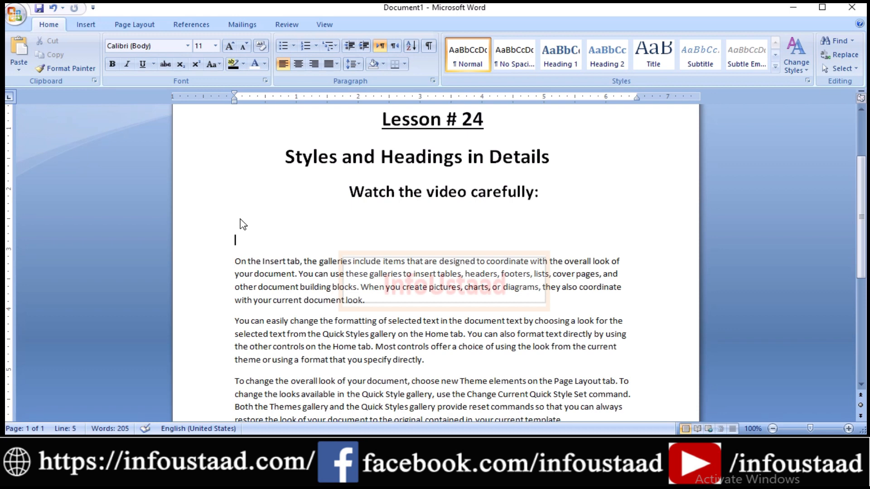
key("BackSpace")
key("BackSpace")
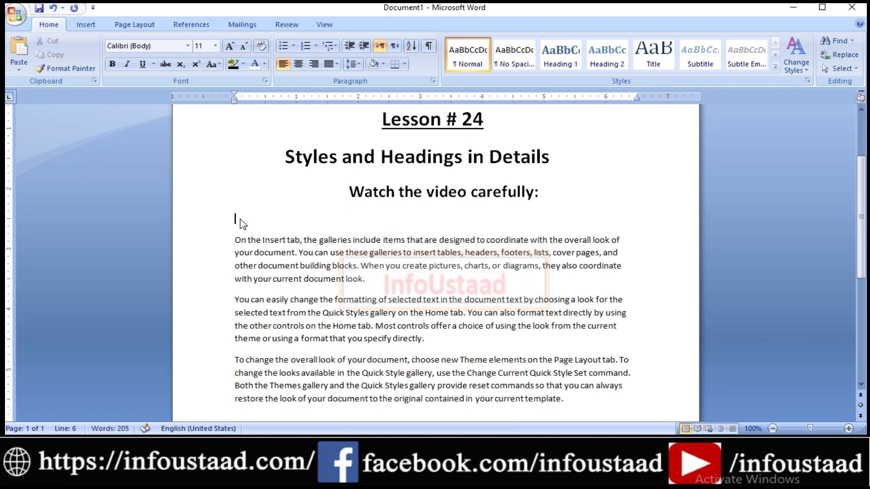
key("Down")
key("Down")
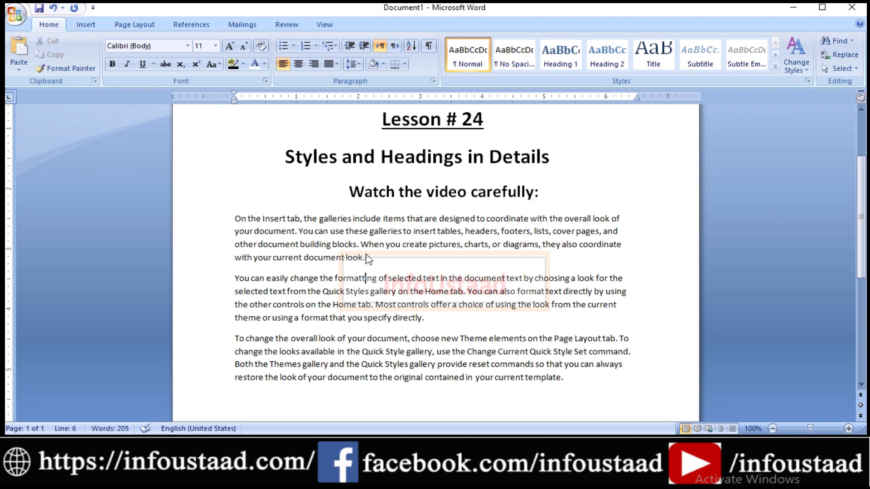
key("Down")
key("Down")
key("Right")
key("Right")
key("Right")
key("Right")
key("Right")
key("Right")
key("Right")
key("Right")
key("Right")
key("Right")
key("Right")
key("Right")
key("Right")
key("Right")
key("Right")
key("Right")
key("Right")
key("Down")
left_click_drag(320, 219, 413, 234)
left_click(397, 258)
Try the No Spacing style on all three body paragraphs, and undo it.
left_click_drag(235, 218, 560, 378)
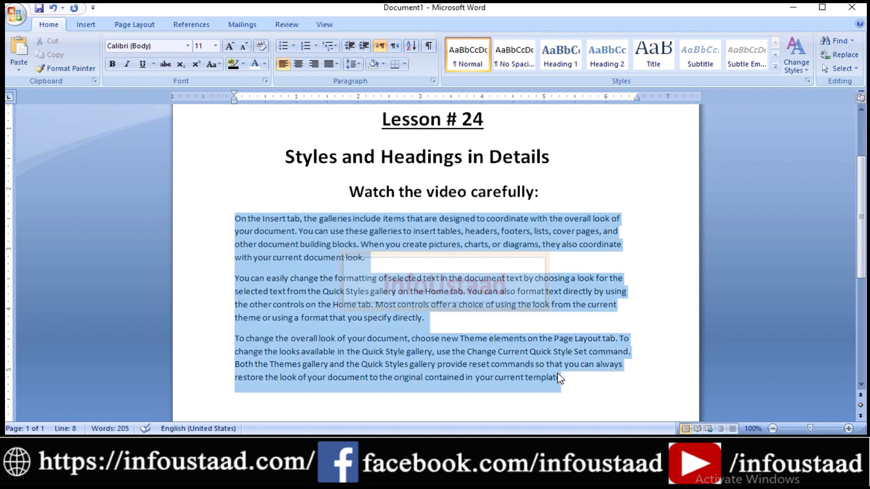
left_click(512, 63)
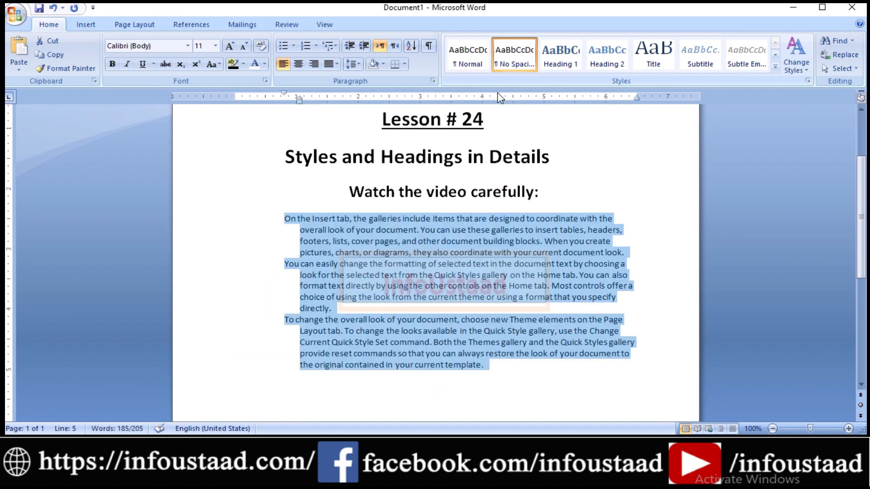
left_click(444, 224)
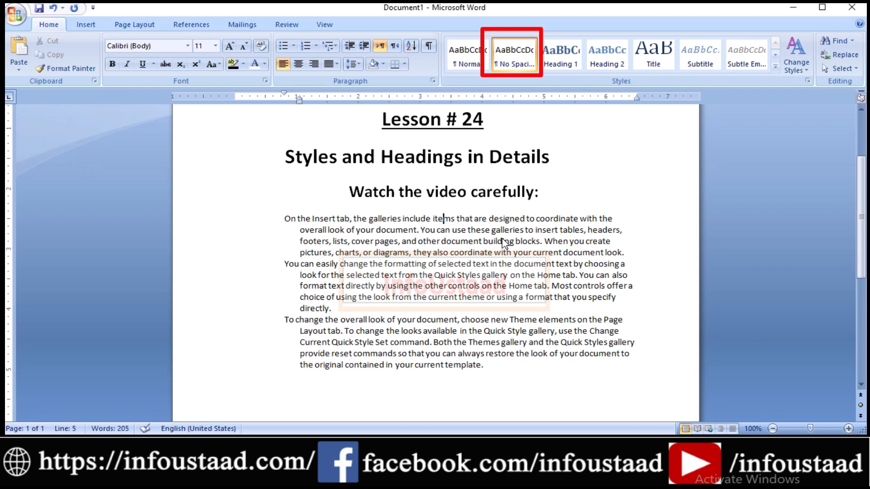
key("ctrl+z")
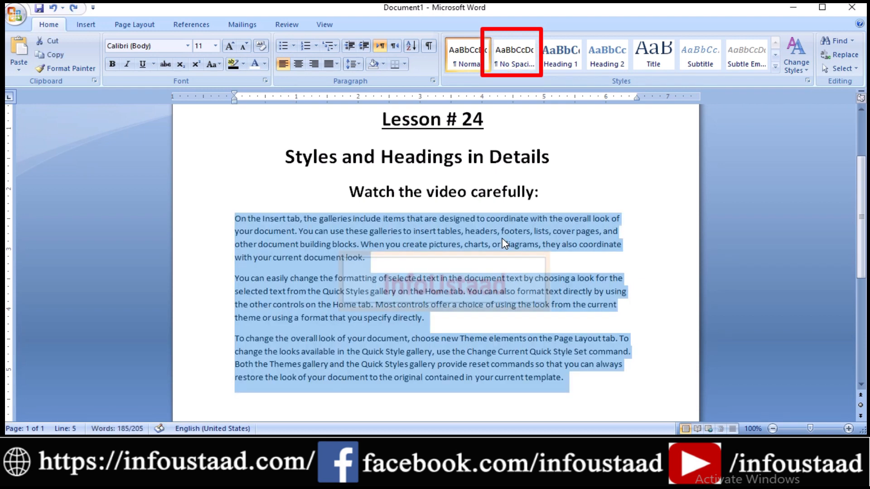
left_click(484, 304)
Start an indented list below the last body paragraph with Urdu and English on separate lines.
scroll(484, 317, "down", 4)
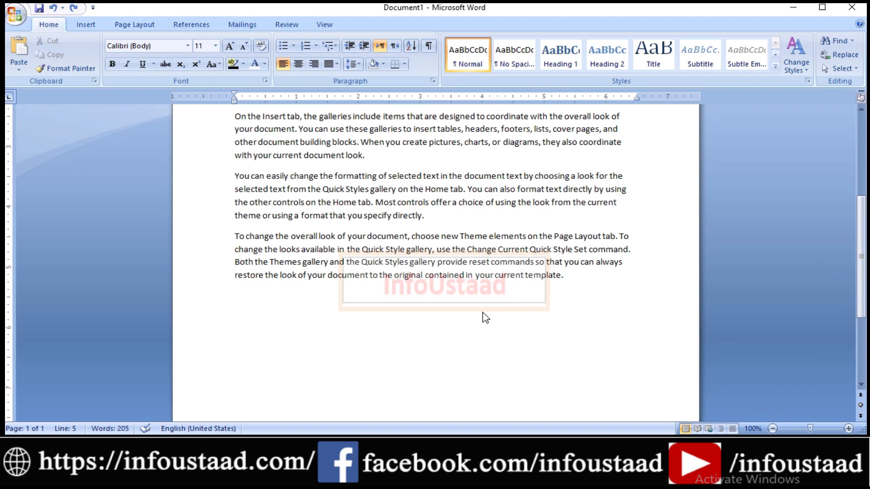
left_click(484, 317)
key("Return")
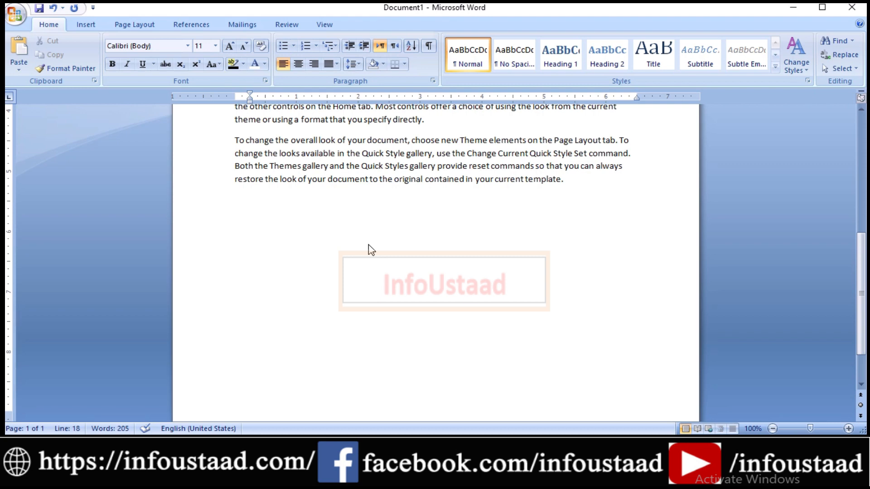
type("Urdu")
key("Return")
key("Tab")
type("Englus")
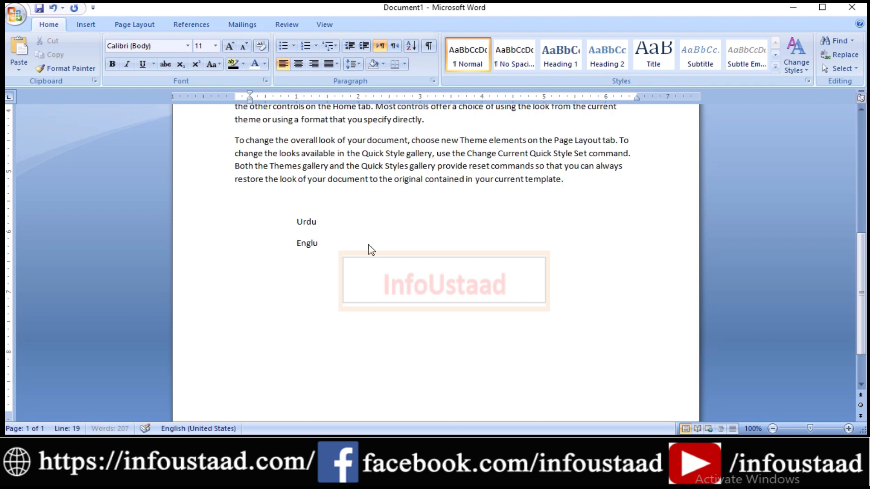
key("BackSpace")
key("BackSpace")
type("ish")
Add Maths and Physics as further indented lines below English.
key("Return")
key("Tab")
type("Maths")
key("Return")
key("Tab")
type("P")
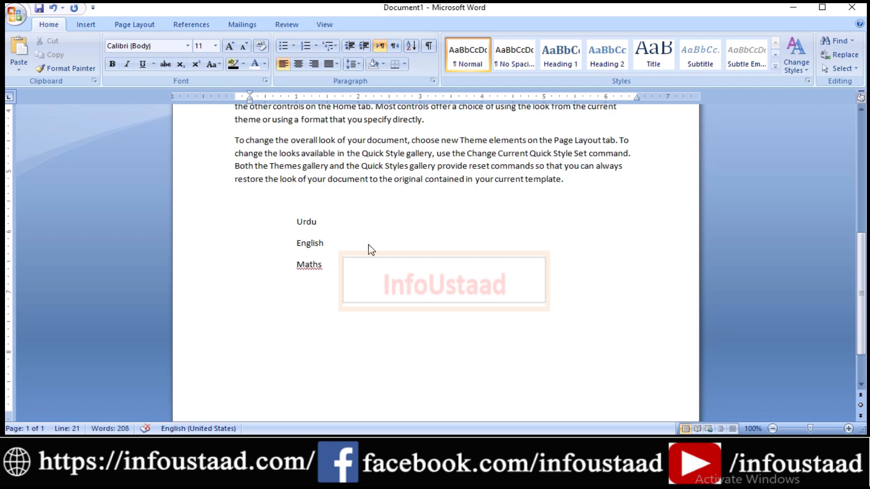
type("hysics")
Apply the No Spacing style to the four subject lines from Urdu to Physics.
left_click(299, 221)
left_click_drag(309, 232, 340, 304)
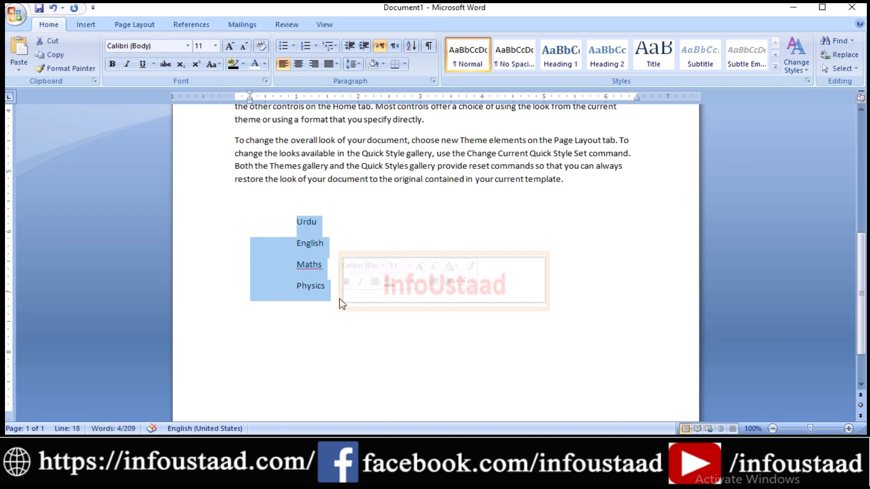
left_click(516, 68)
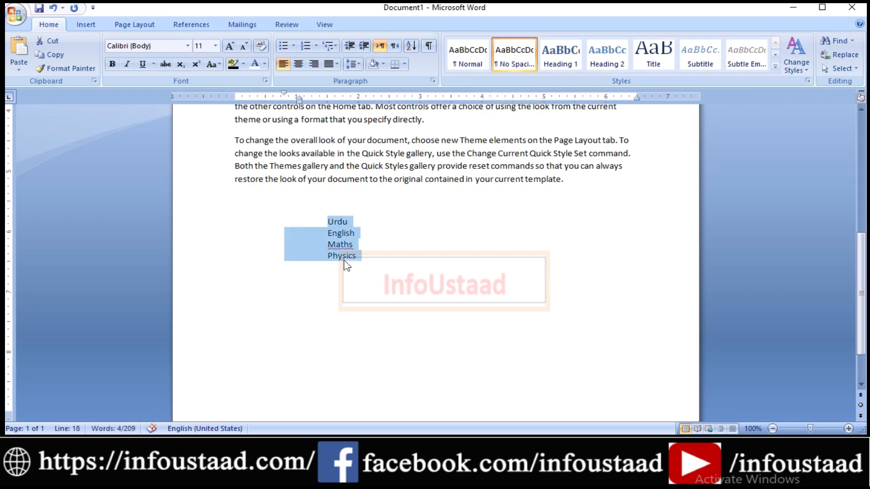
left_click_drag(346, 265, 324, 219)
left_click(343, 257)
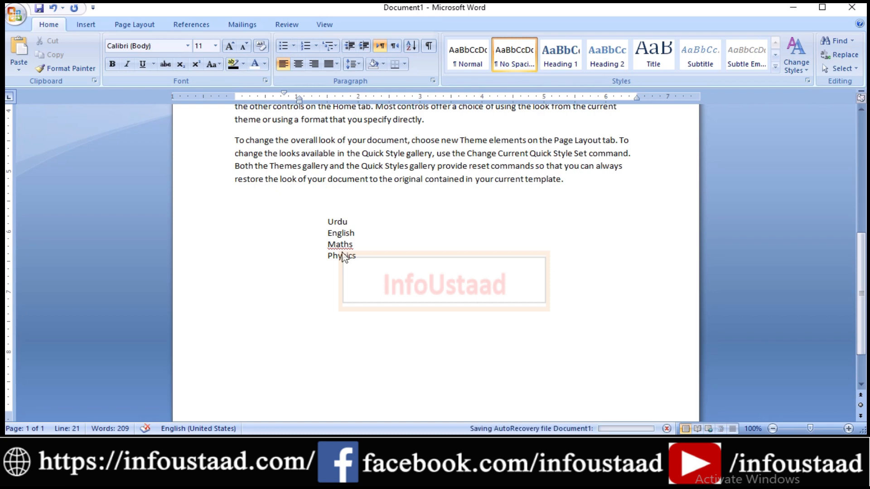
Return the four subject lines to the Normal style.
left_click_drag(384, 262, 322, 214)
left_click(465, 65)
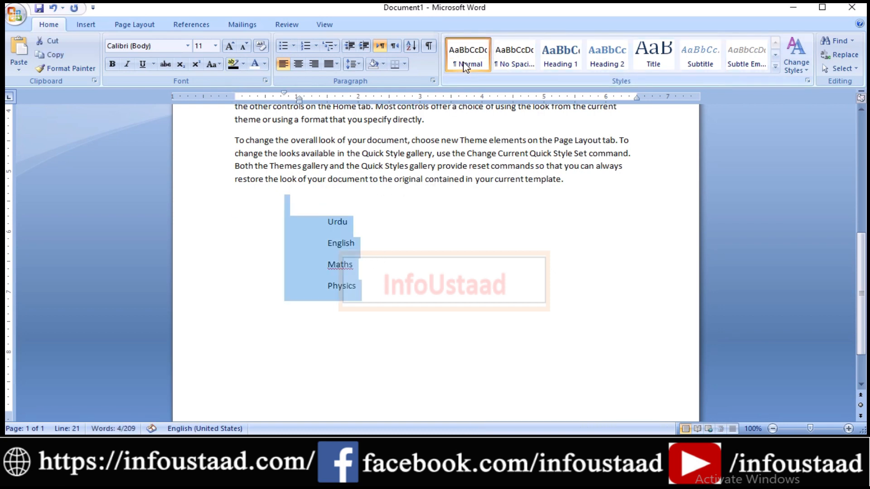
left_click(662, 182)
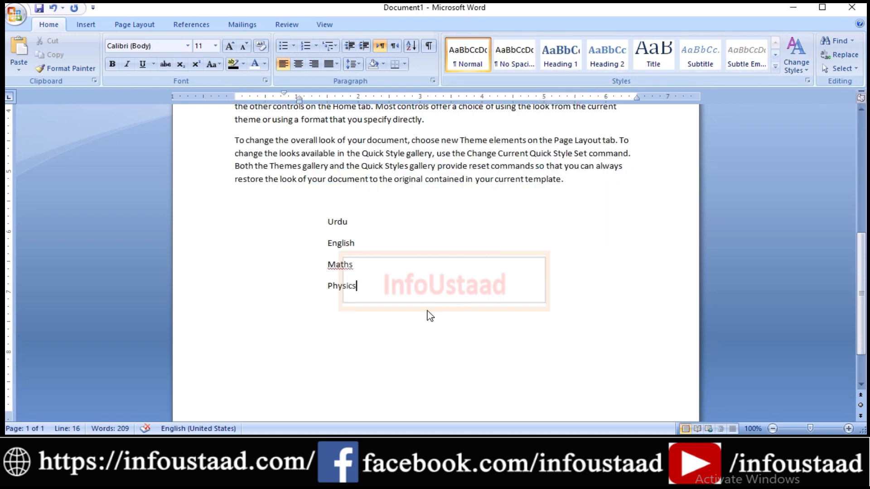
Insert two new empty paragraphs below the Physics line.
key("Return")
key("Return")
mouse_move(537, 36)
left_mouse_down()
mouse_move(587, 75)
mouse_move(632, 74)
left_mouse_up()
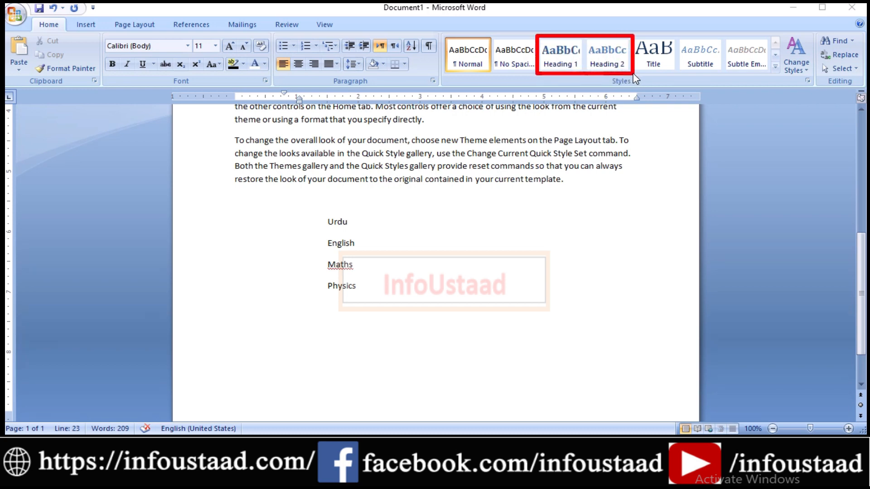
left_click(361, 318)
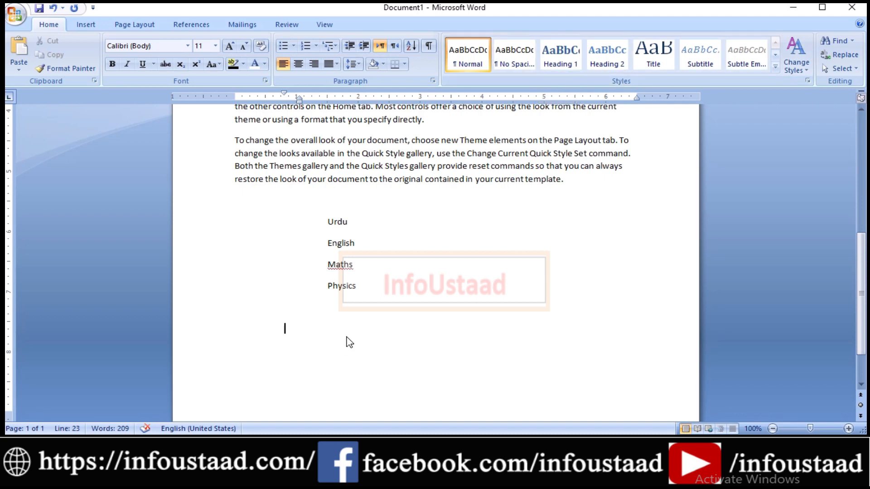
type("Course")
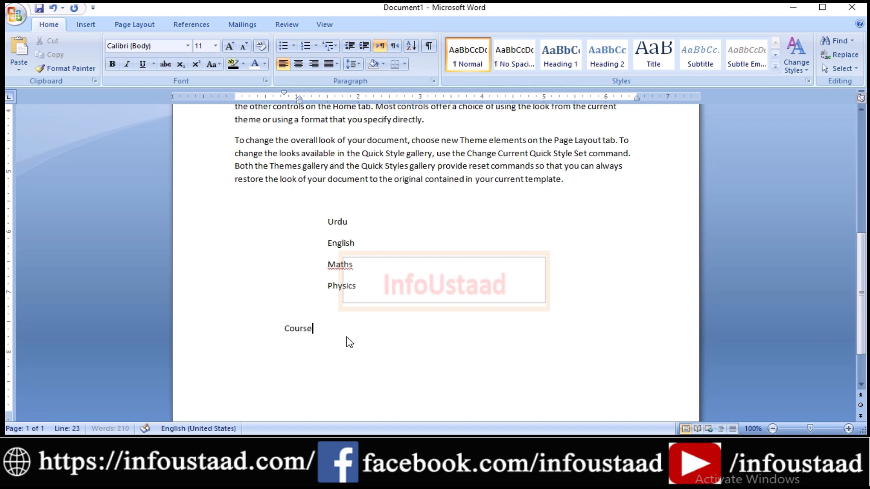
key("BackSpace")
key("BackSpace")
key("BackSpace")
key("BackSpace")
key("BackSpace")
key("BackSpace")
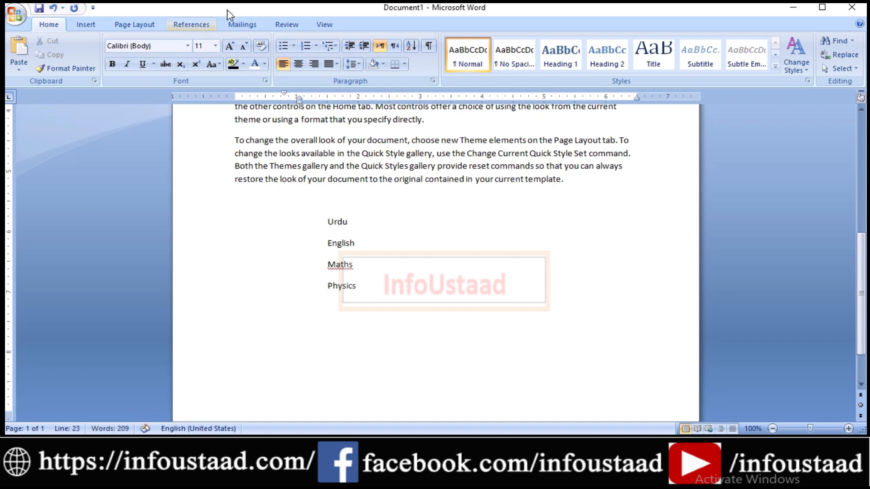
Enter the word "Courses" at font size 18 on the empty line below the subject list.
left_click(215, 45)
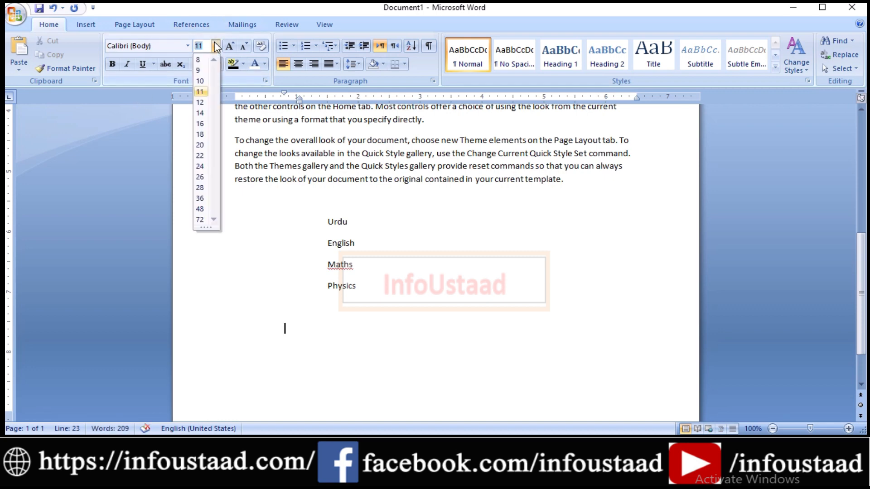
left_click(201, 135)
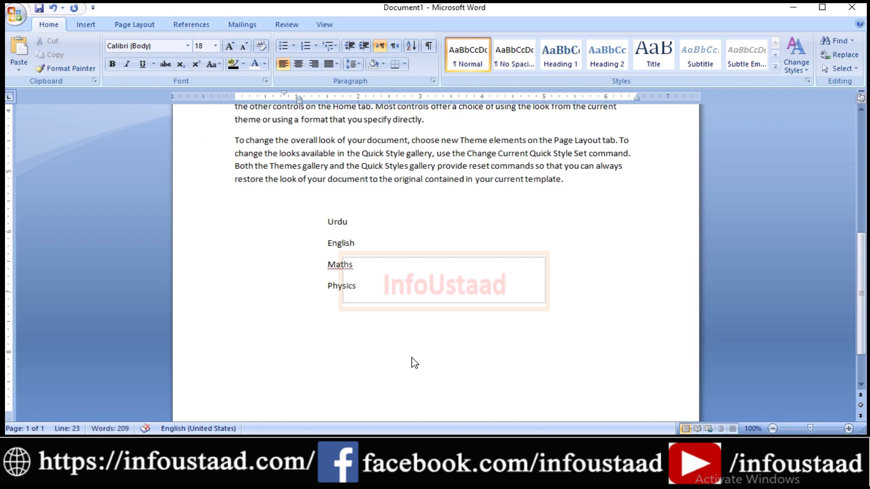
type("Courses")
Apply the Heading 1 style to the word Courses.
left_click(340, 348)
left_click(847, 429)
left_click(847, 429)
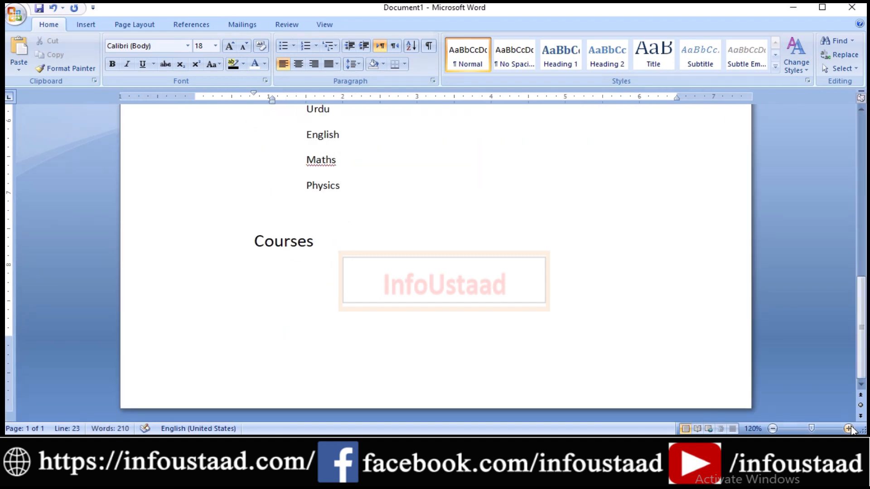
left_click(848, 429)
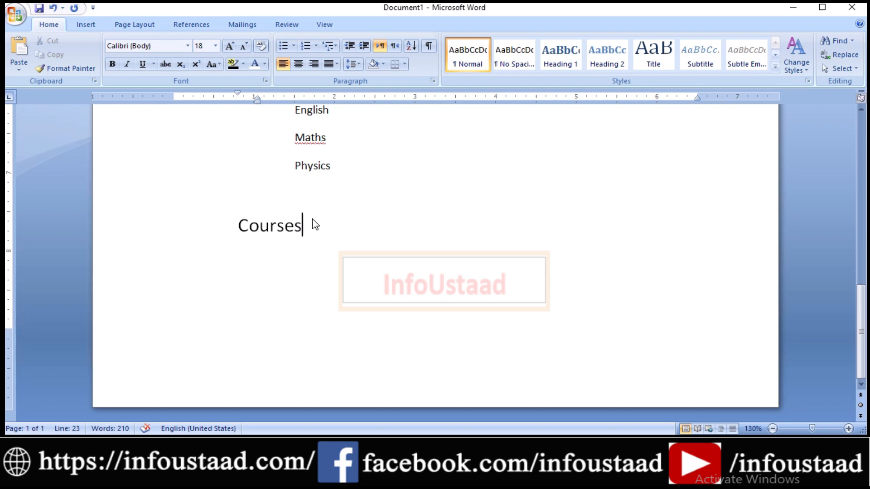
left_click_drag(312, 223, 239, 225)
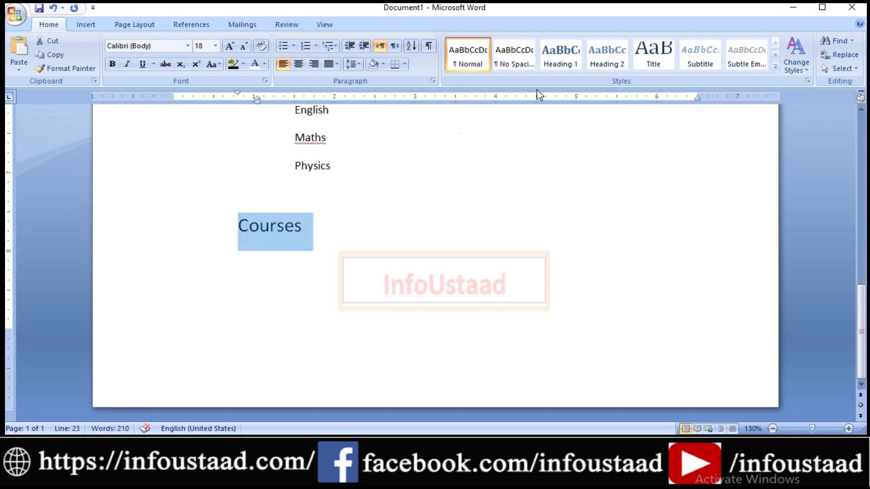
left_click(561, 66)
left_click(564, 69)
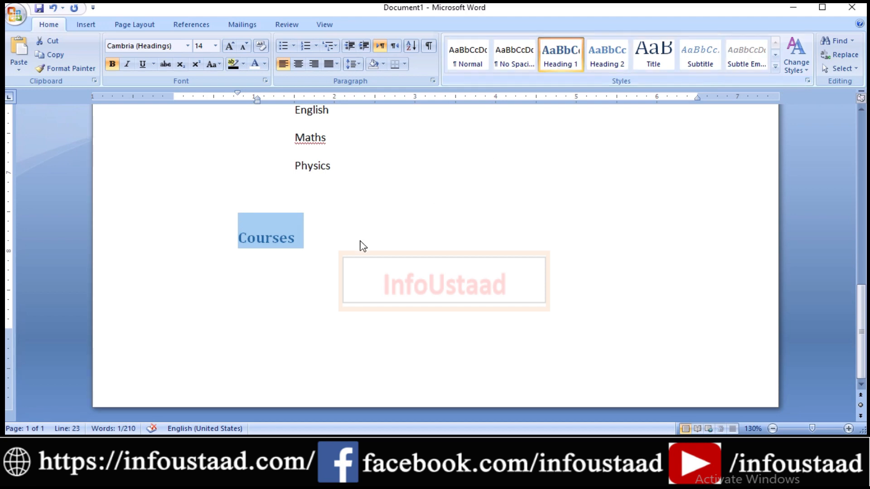
left_click(343, 246)
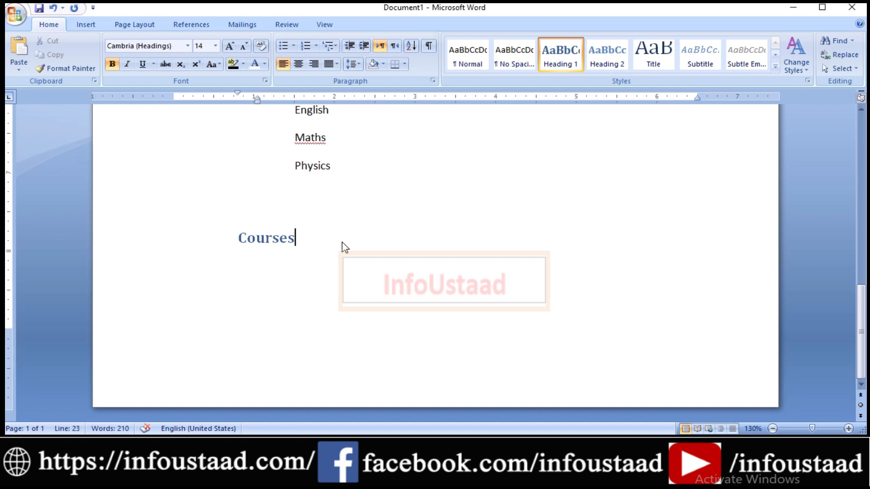
key("Return")
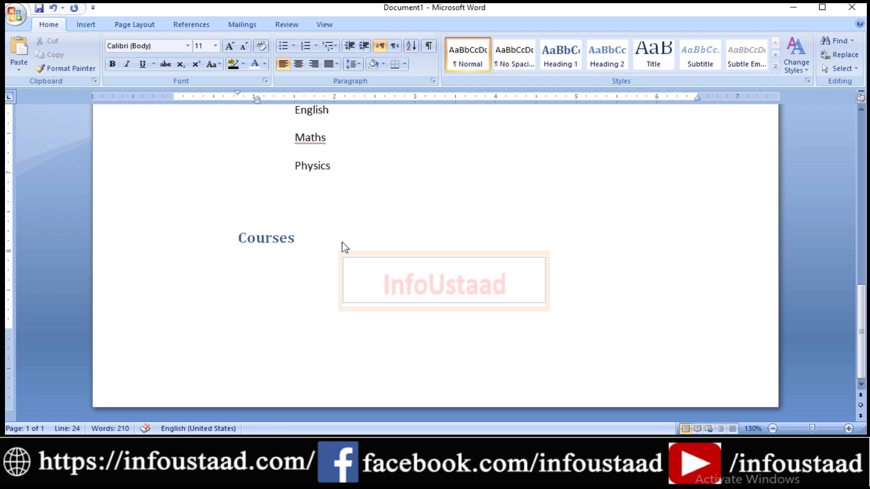
type("Jobs")
key("BackSpace")
key("BackSpace")
key("BackSpace")
key("BackSpace")
key("Up")
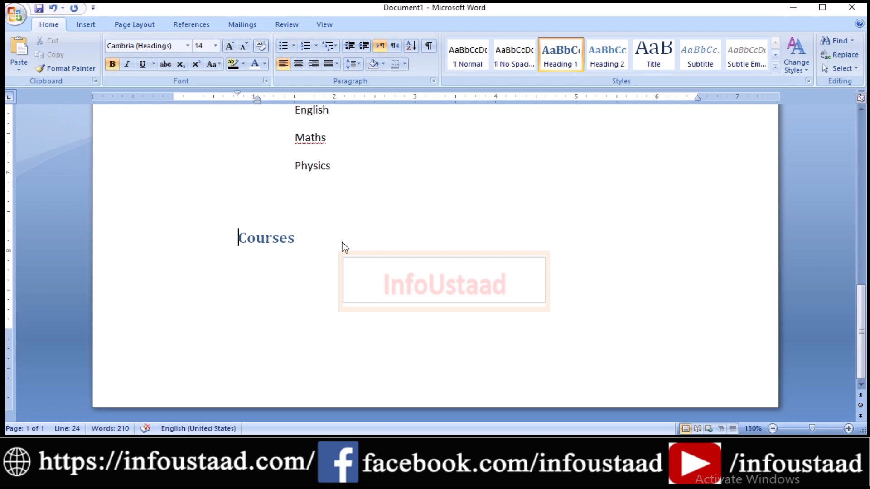
key("Right")
key("Right")
key("Right")
key("Right")
key("Right")
key("Right")
key("Right")
Add the word "JOBS" in capitals on a new line directly below the Courses heading.
key("Return")
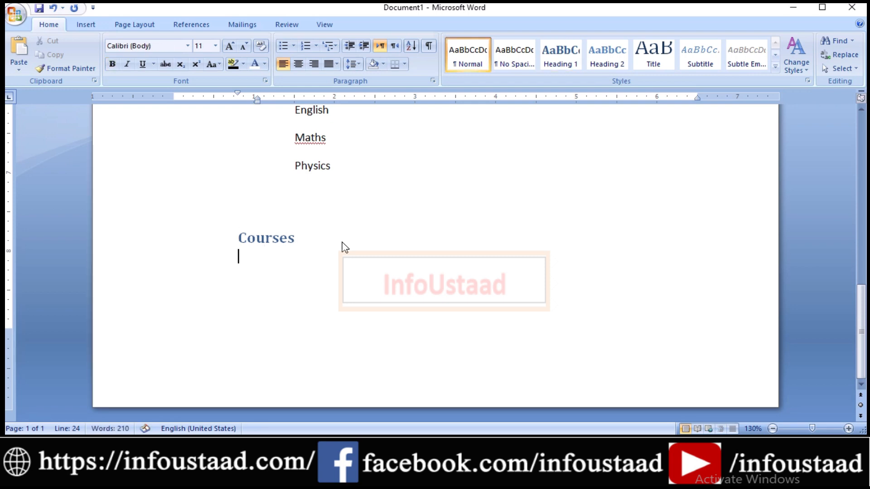
type("JObs")
key("BackSpace")
key("BackSpace")
key("BackSpace")
type("OBS")
Apply the Heading 1 style to the word JOBS.
key("shift+Left")
key("shift+Left")
key("shift+Left")
key("shift+Left")
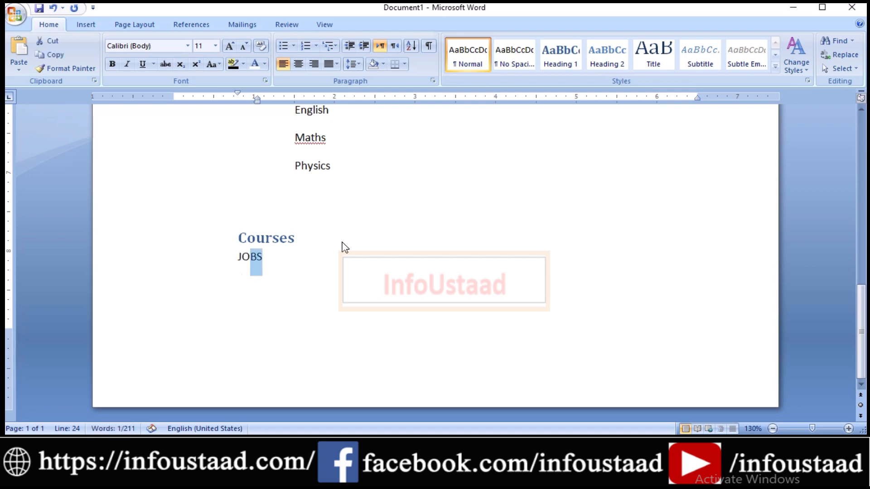
left_click(565, 63)
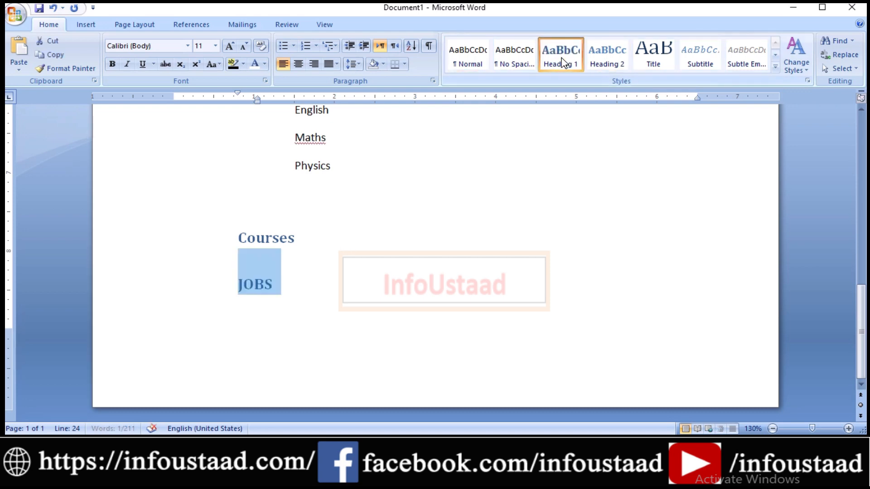
left_click(333, 271)
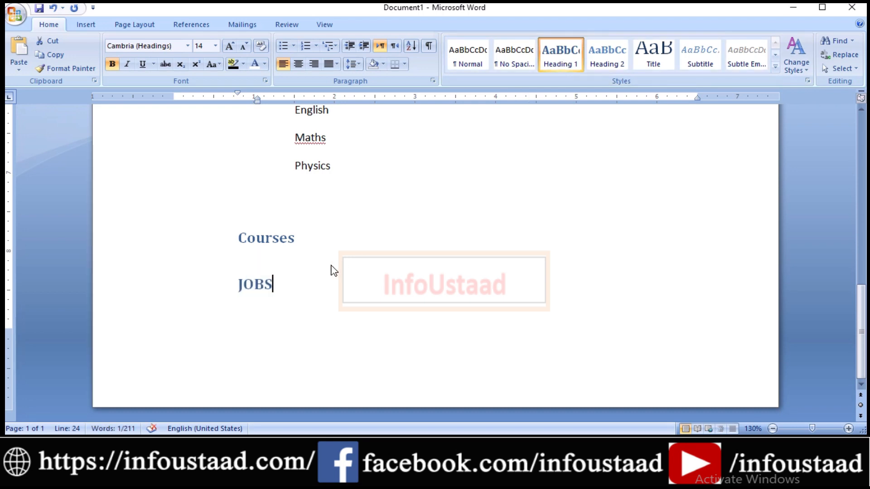
Try the No Spacing style on the Courses and JOBS headings.
left_click_drag(282, 291, 236, 221)
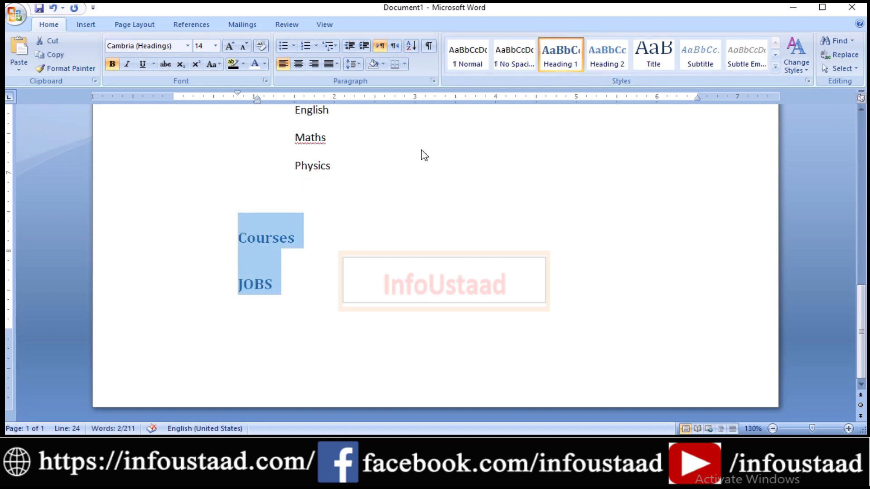
left_click(515, 66)
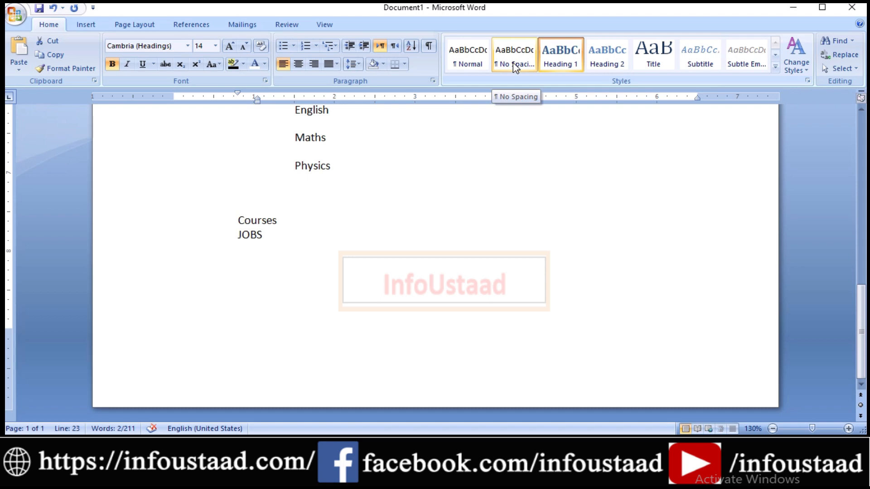
key("ctrl+z")
Add the lines "MS Office" and "Graphic Designing" between the Courses and JOBS headings.
left_click(305, 311)
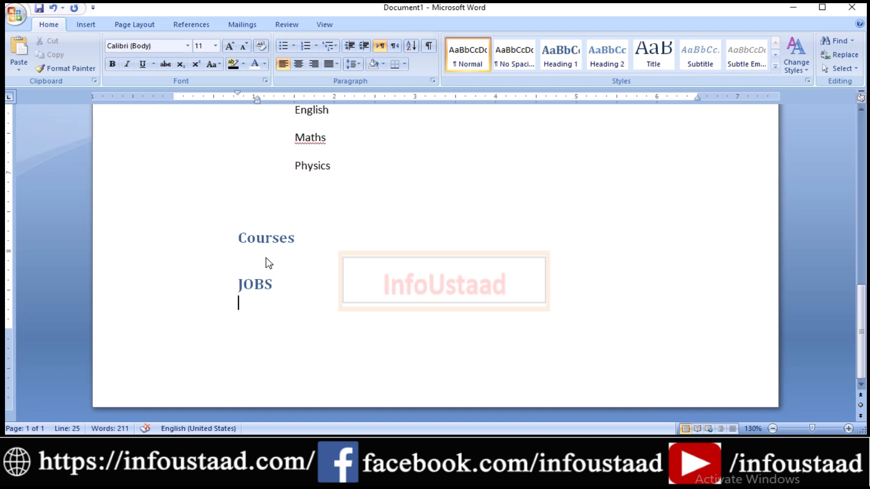
key("BackSpace")
left_click(297, 247)
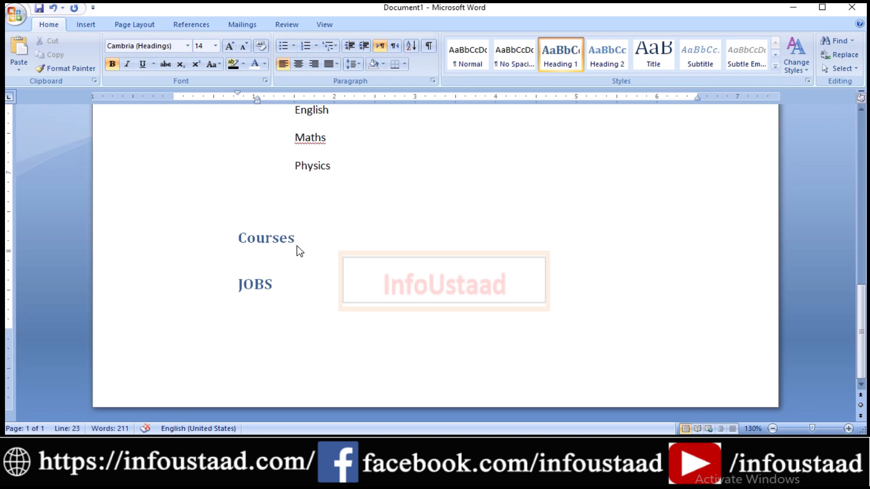
key("ctrl+Return")
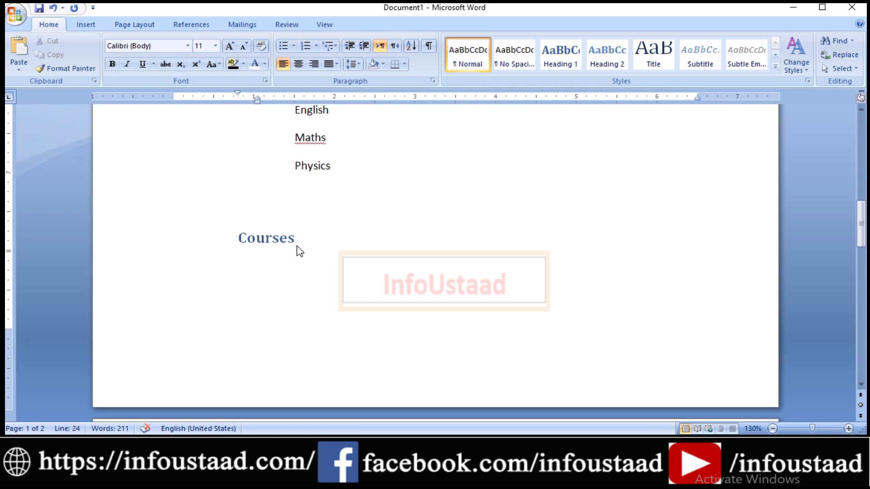
type("MS ")
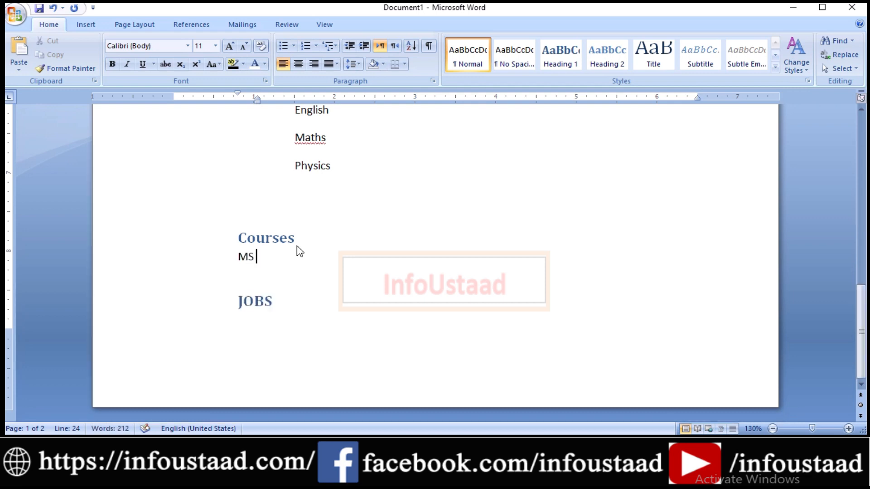
type("Office")
key("Return")
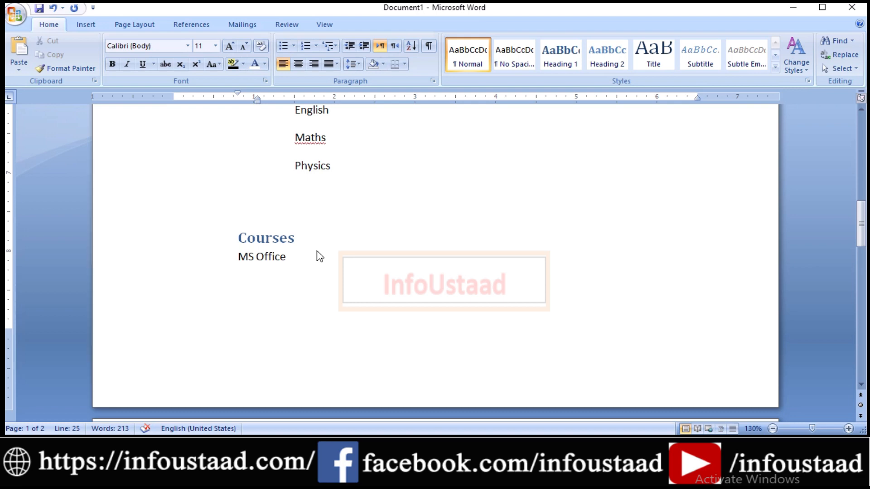
type("Graphic S")
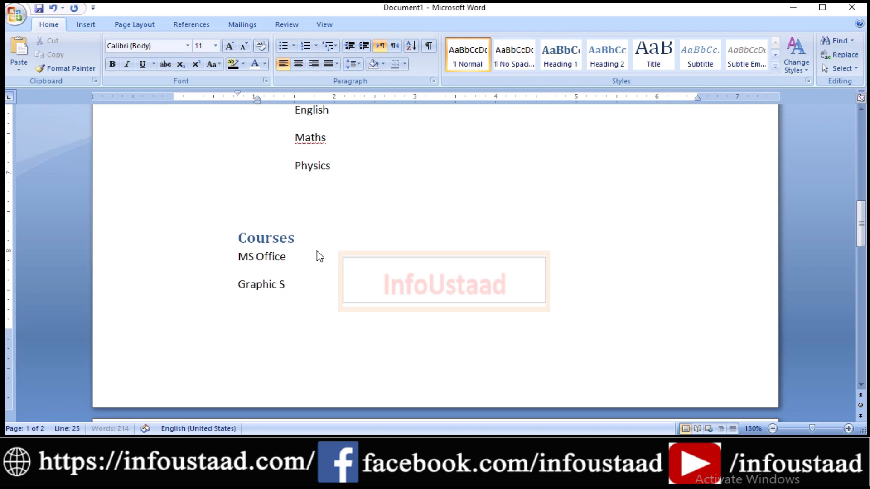
key("BackSpace")
type("Designing")
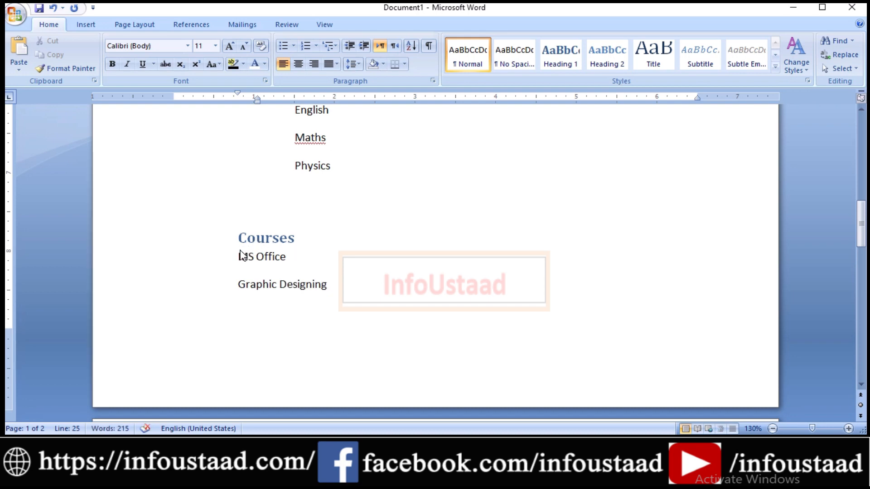
Apply the Heading 2 style to the MS Office and Graphic Designing lines.
left_click_drag(238, 257, 371, 284)
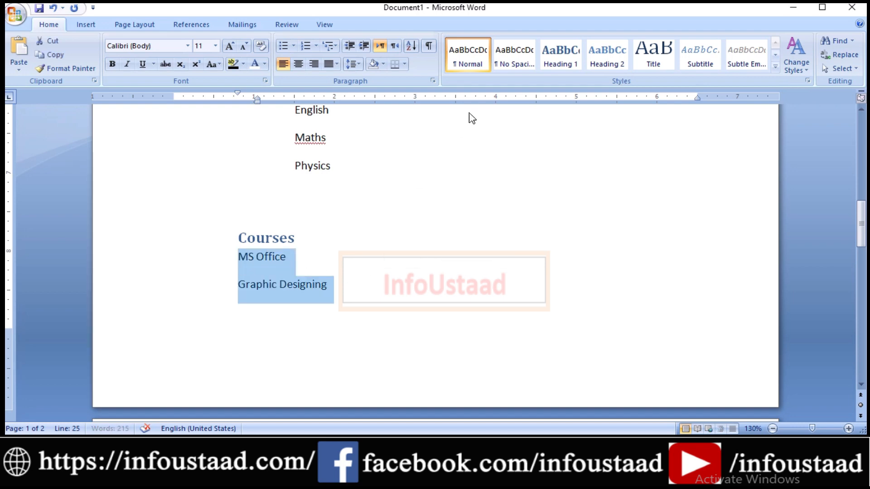
left_click(614, 64)
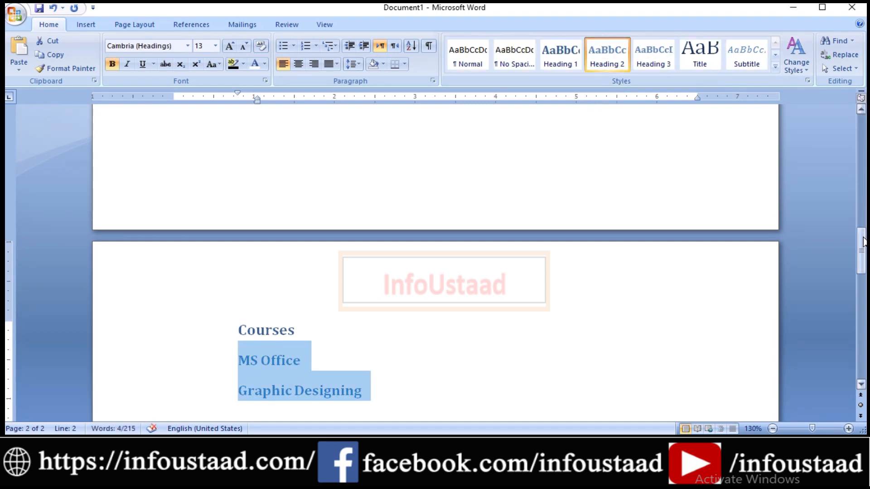
left_click_drag(862, 244, 862, 260)
left_click(334, 258)
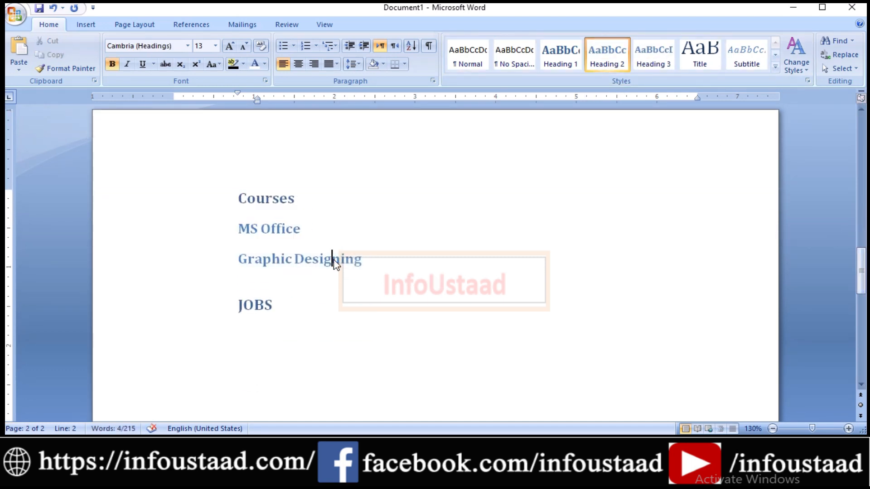
left_click_drag(239, 226, 366, 265)
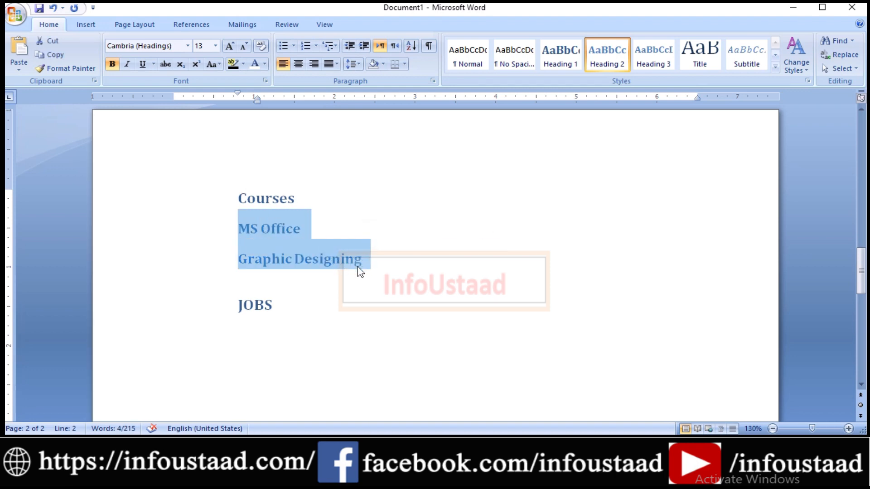
left_click(360, 271)
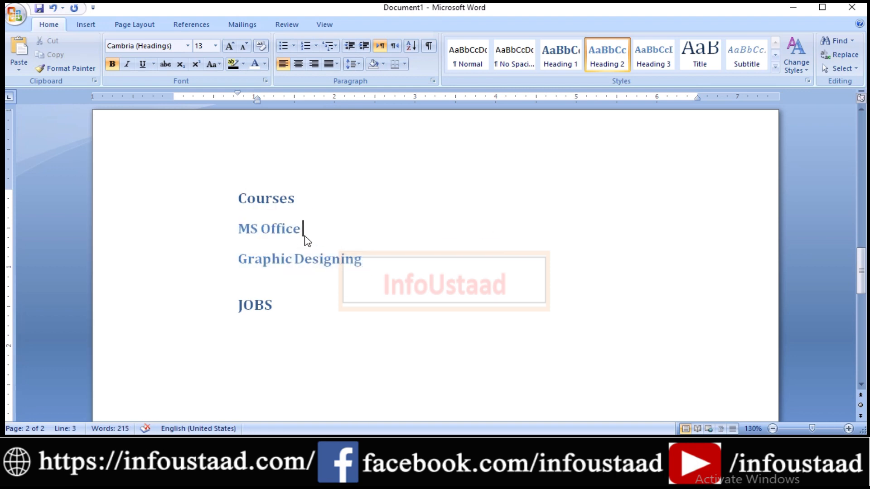
Add the lines "MS Word", "MS Power Point" and "MS Excel" directly below the MS Office heading.
left_click(304, 236)
key("Return")
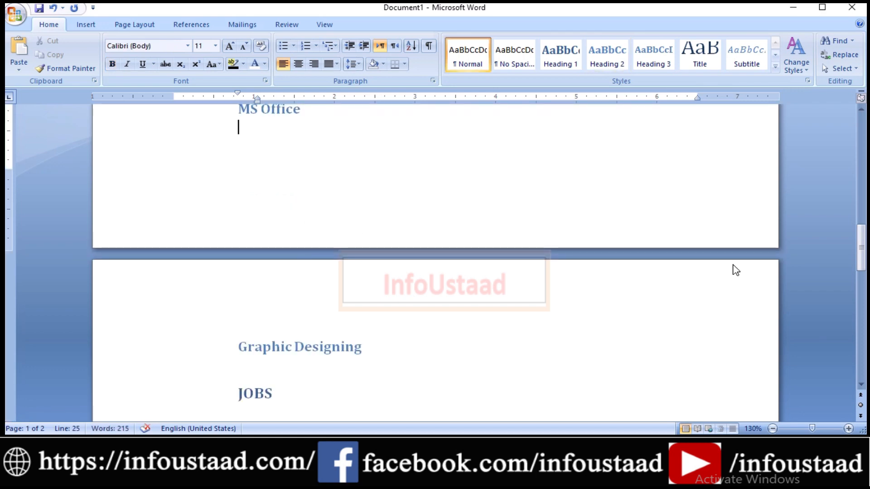
left_click_drag(861, 245, 861, 209)
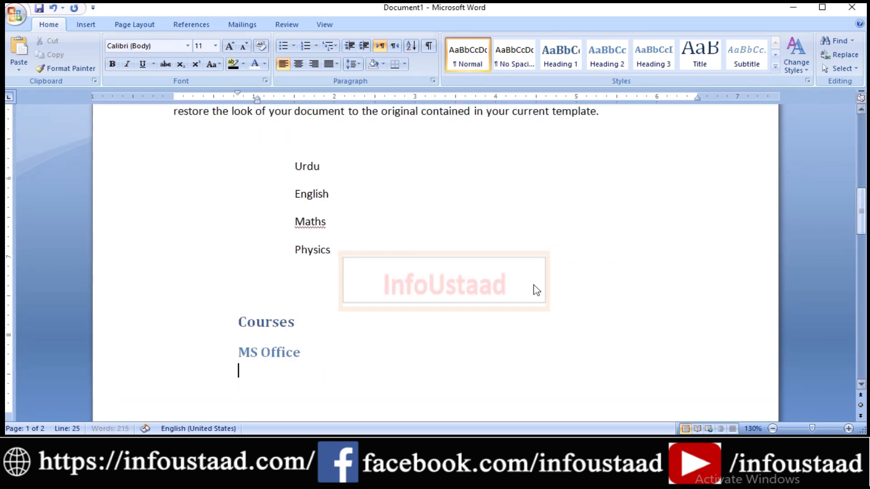
type("M")
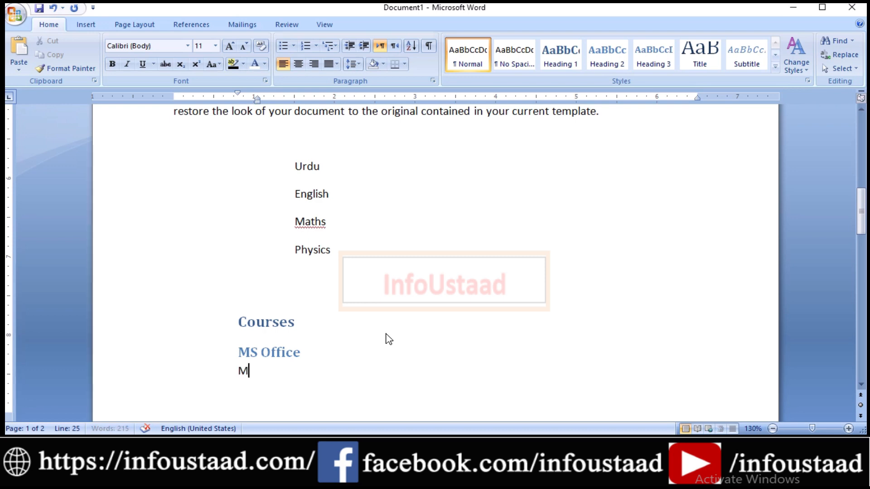
type("S Word")
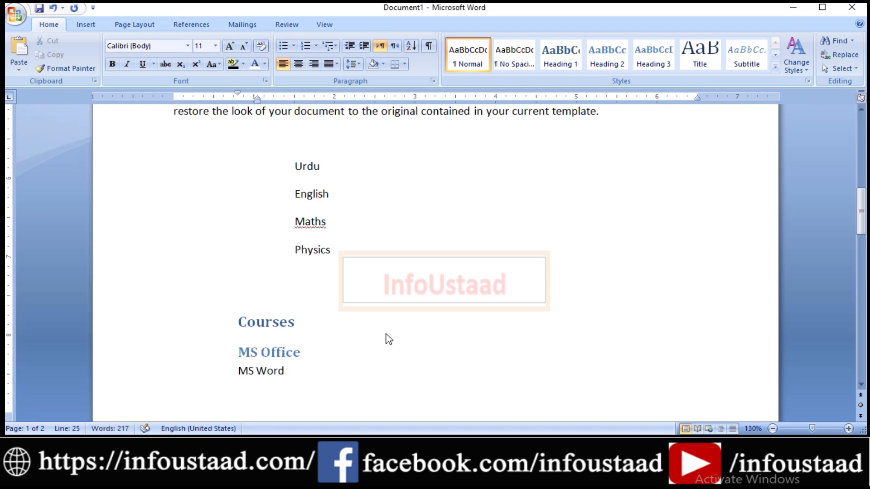
key("Return")
type("MS Power Point")
key("ctrl+Return")
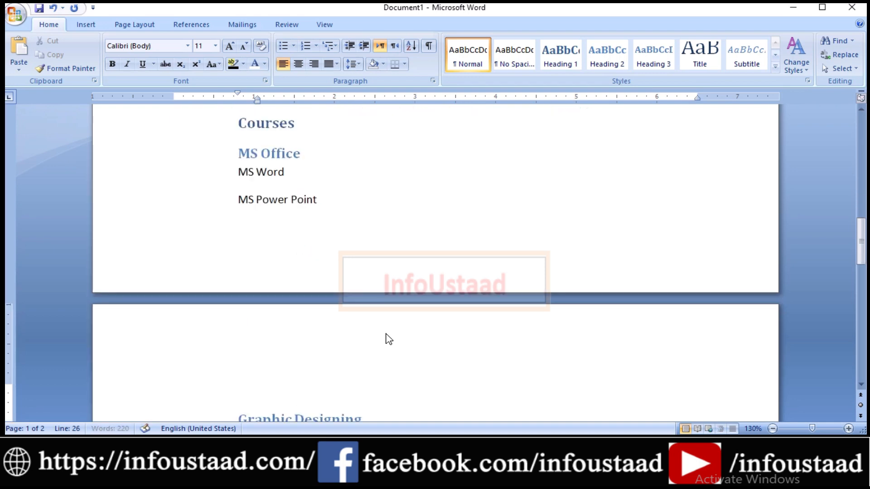
type("MS Excel")
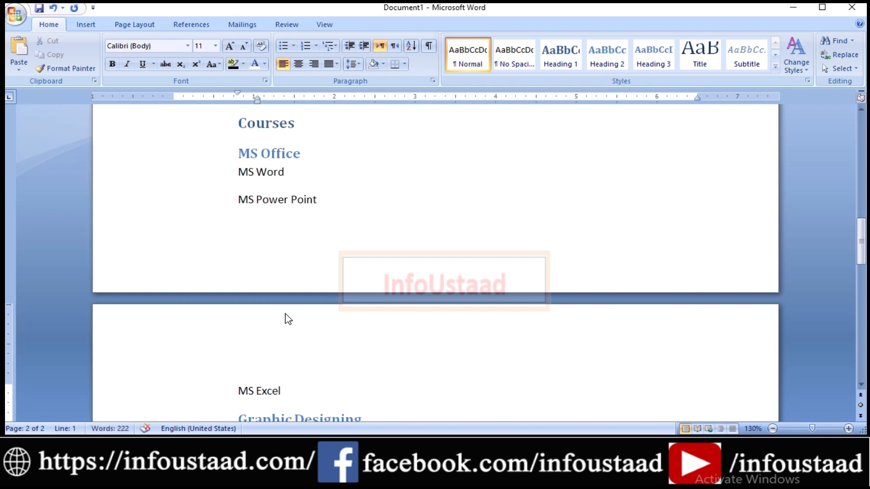
Apply the Heading 3 style to the MS Word, MS Power Point and MS Excel lines.
left_click_drag(240, 173, 334, 340)
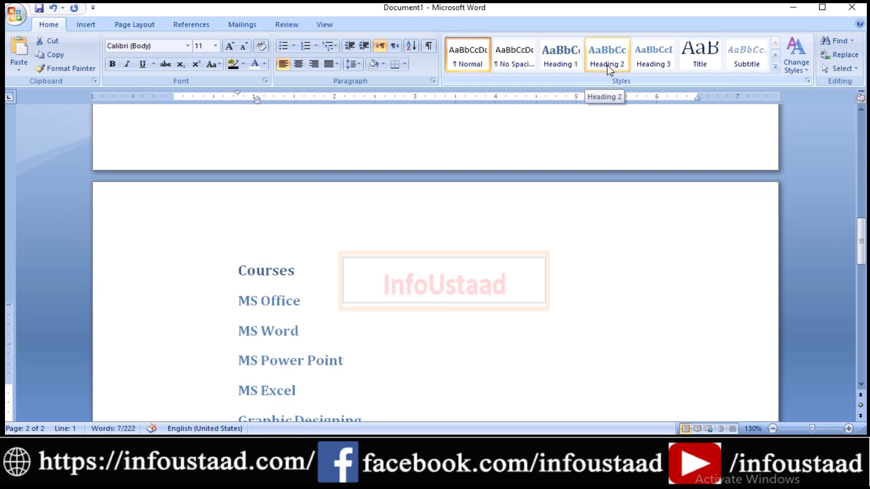
left_click(649, 72)
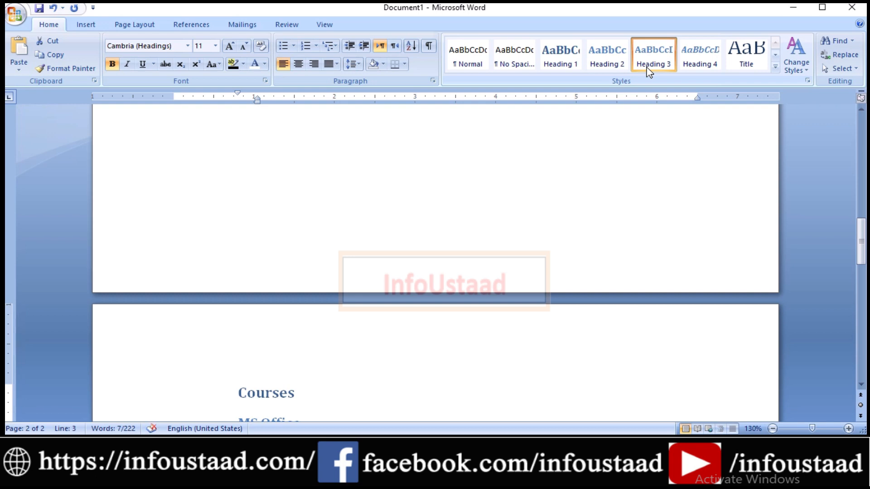
left_click_drag(863, 227, 863, 263)
left_click(254, 250)
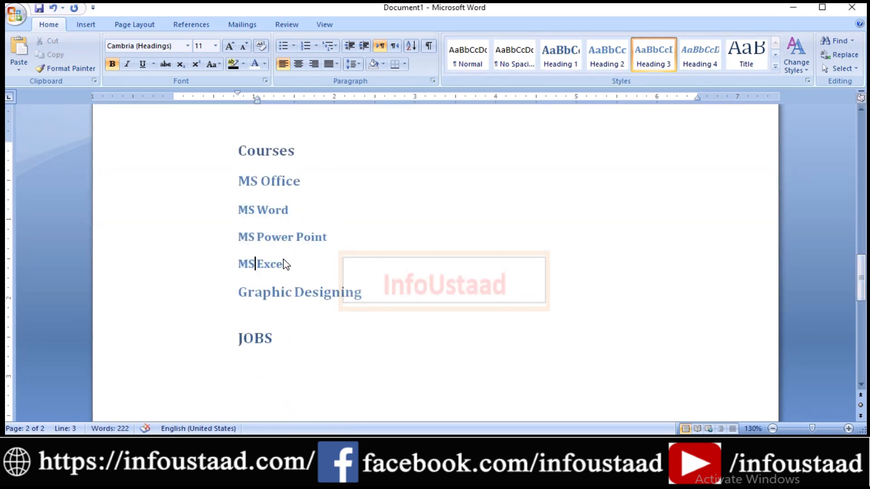
left_click_drag(287, 264, 251, 227)
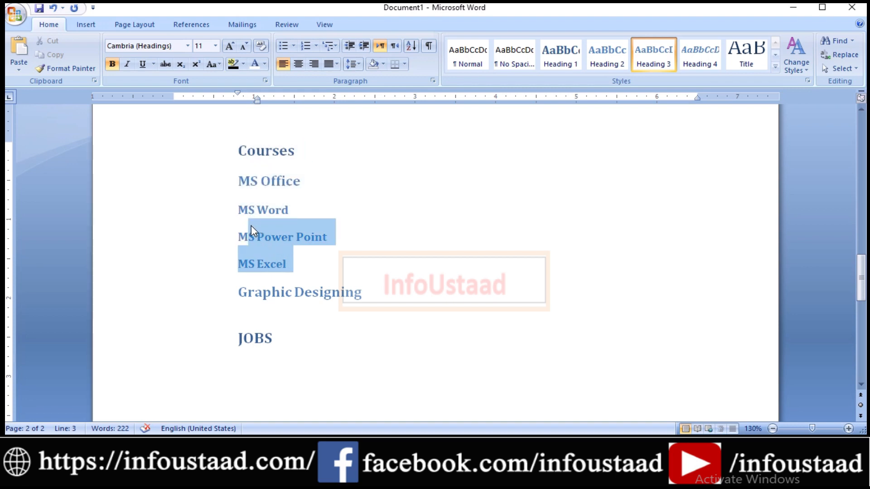
Add the lines "Lesson" and "Lesson2" directly below the MS Excel heading.
left_click(277, 265)
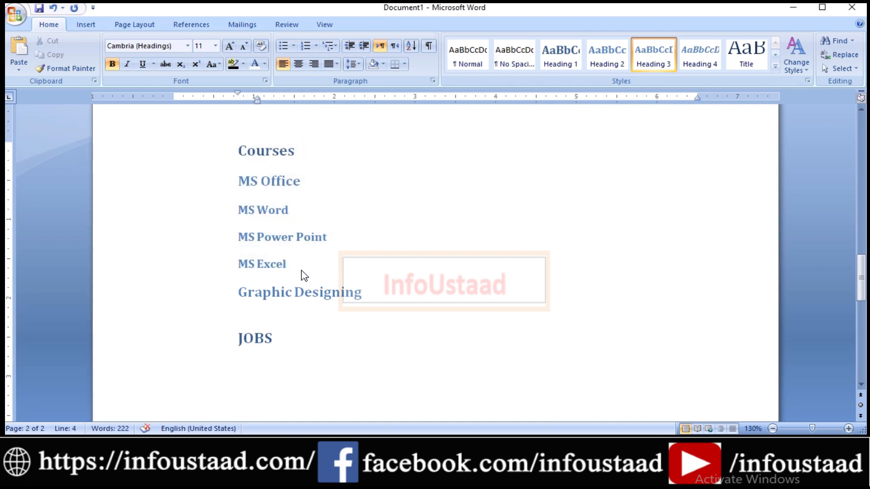
key("End")
key("Return")
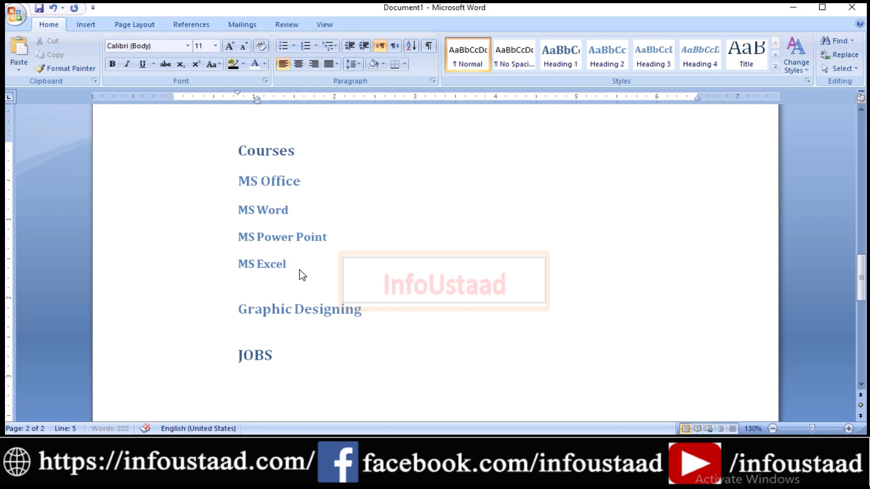
type("Lesson!")
key("Return")
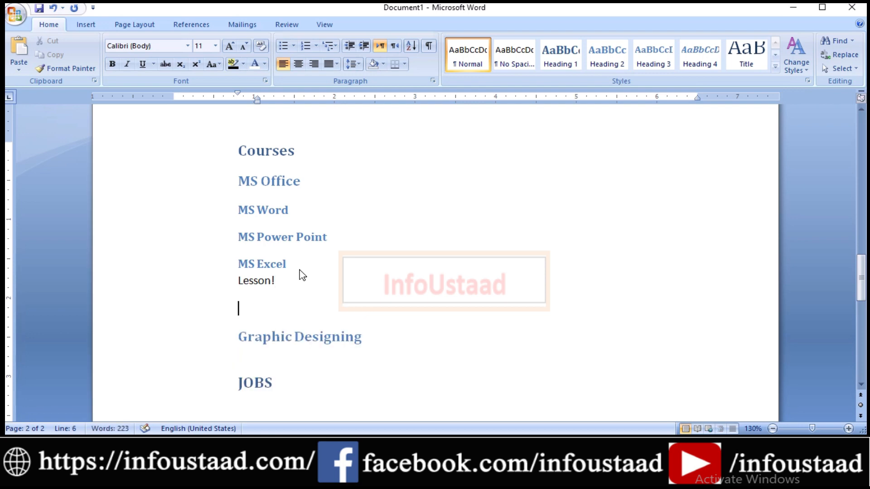
type("Lesson2")
left_click(277, 282)
key("BackSpace")
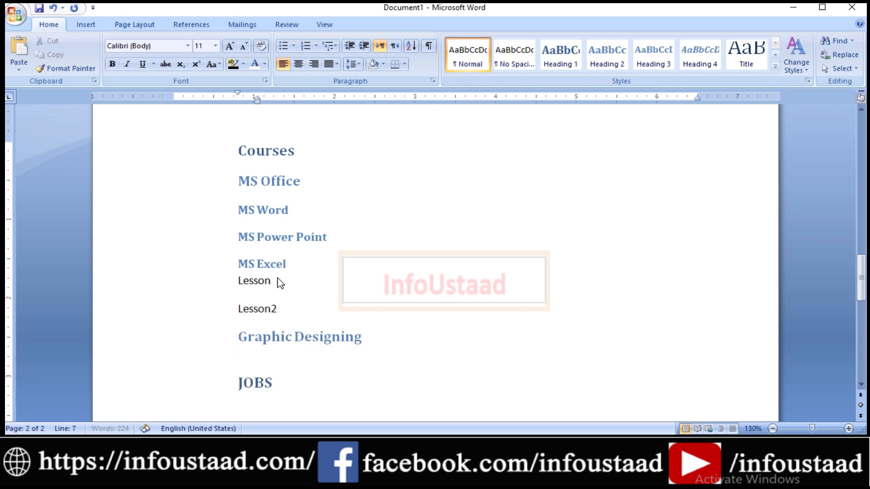
Apply the Heading 4 style to the Lesson and Lesson2 lines.
left_click_drag(238, 281, 322, 329)
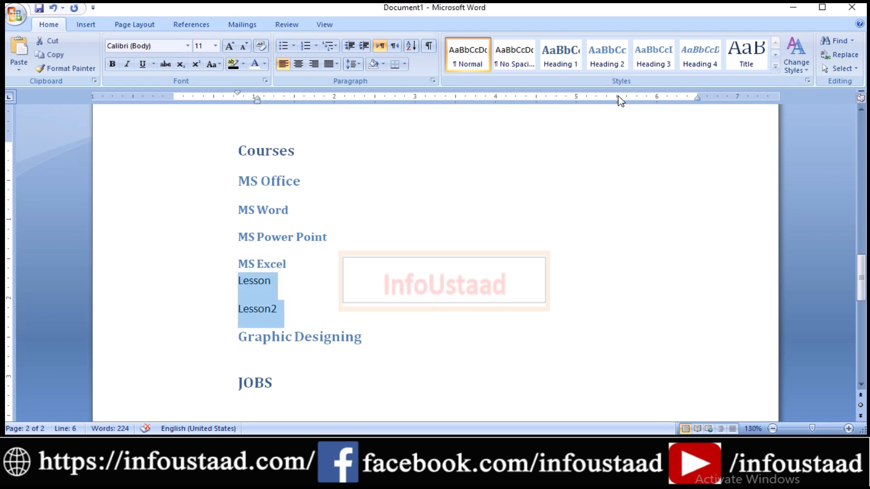
left_click(701, 65)
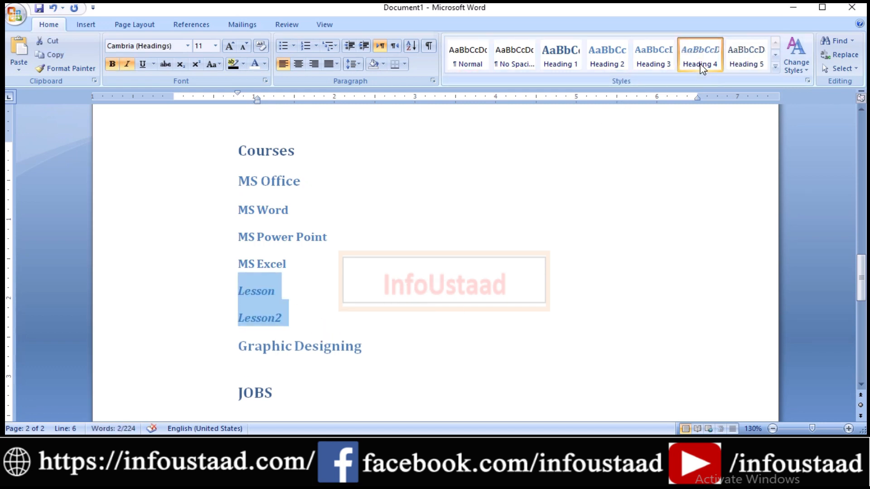
left_click(425, 243)
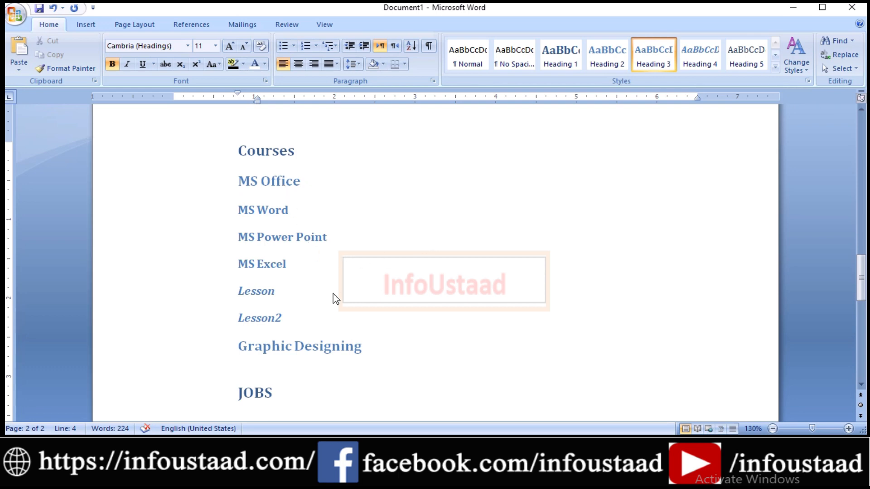
left_click(360, 356)
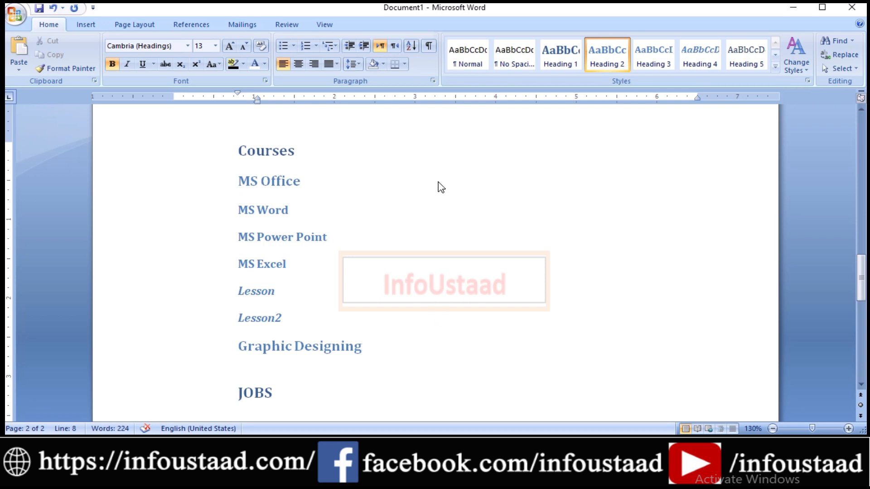
Add the text "Alt+Ctrl+1" on the Courses heading line, spaced well after the word Courses.
left_click(429, 162)
key("ctrl+alt+1")
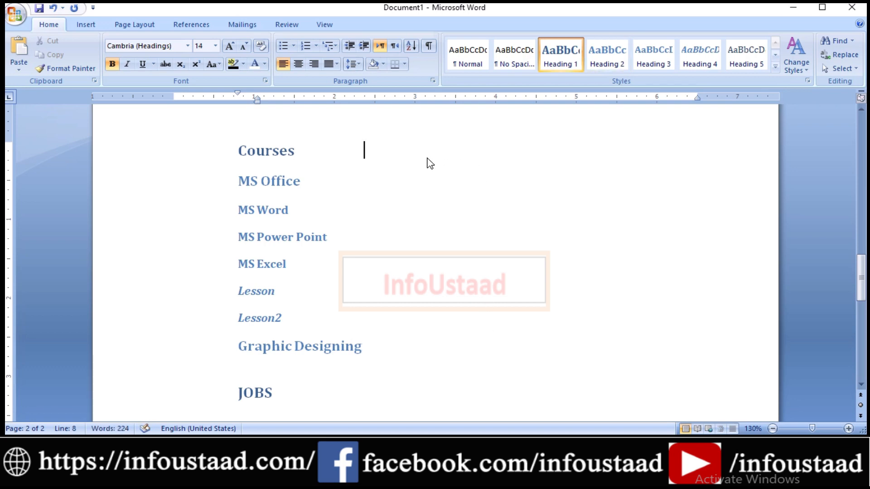
type("t+")
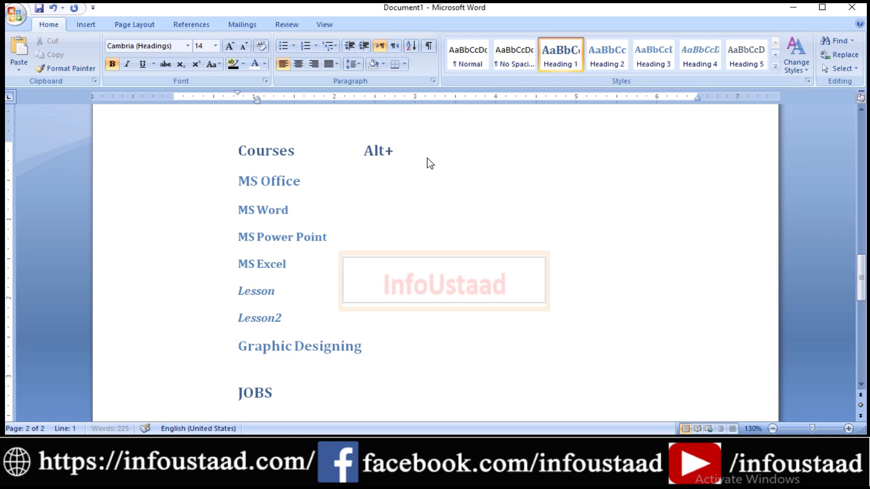
type("Ctrl+1")
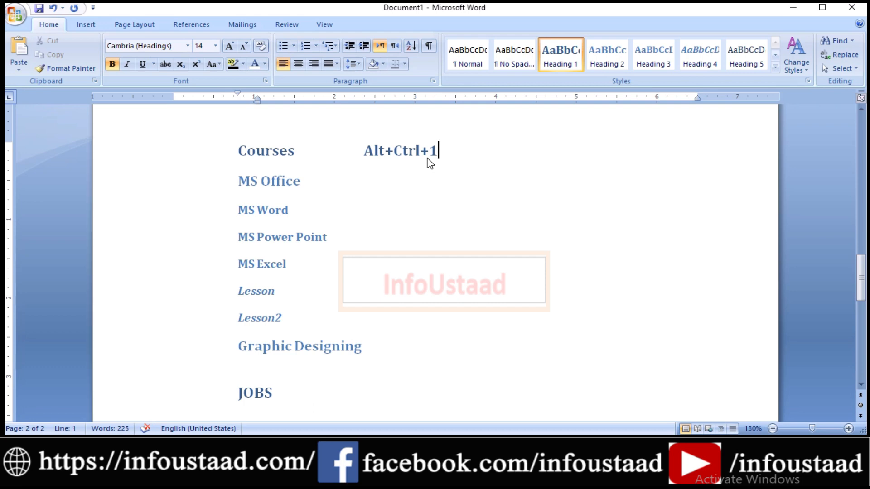
Add the shortcut text "Alt +Ctrl+2" beside MS Office and "Alt +Ctrl +3" beside MS Word, aligned under the Courses shortcut.
key("Down")
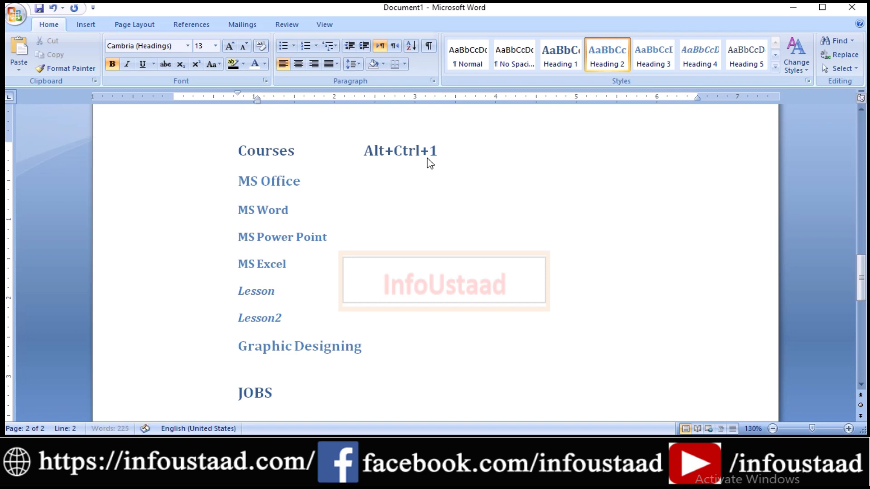
type("Alt +Ctrl+")
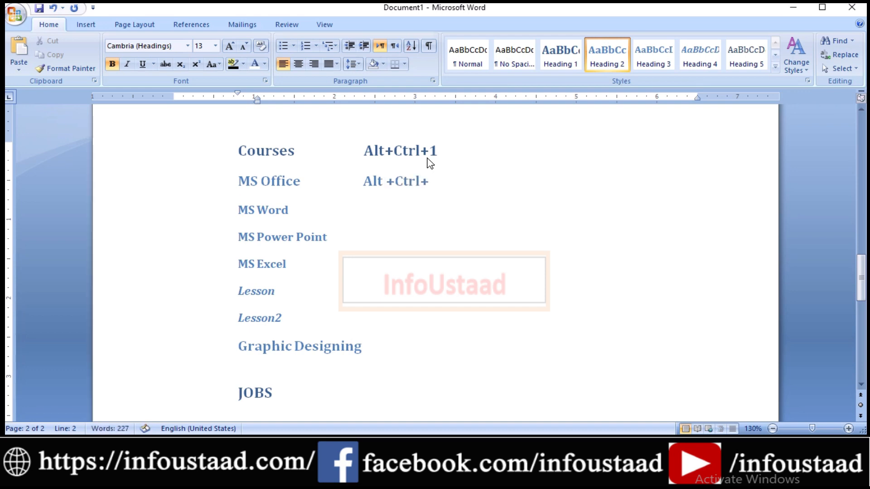
type("2")
key("Down")
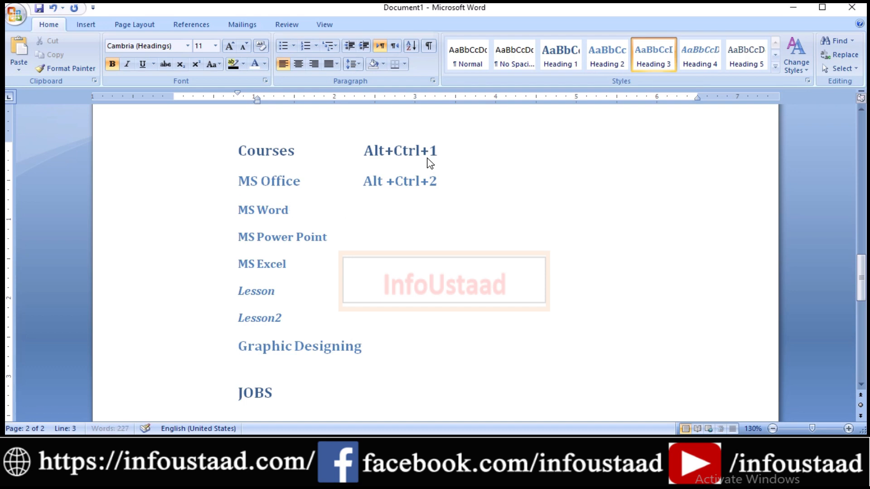
key("Tab")
type("Alt +")
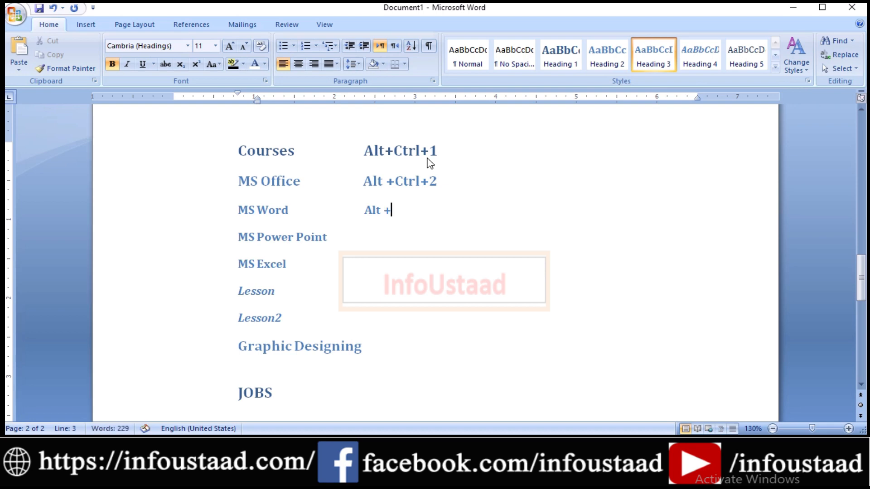
type("Ctrl +")
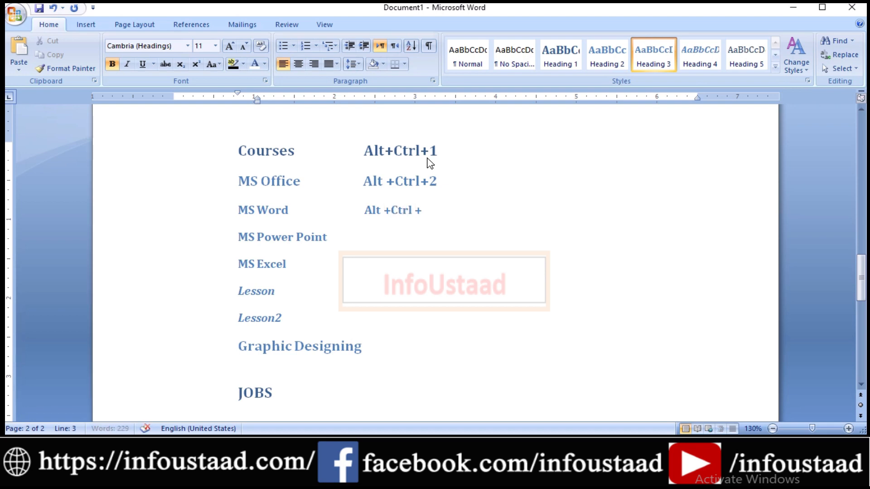
type("3")
Add an indented line reading "Heading 6" followed by a tab and "Alt+Ctrl+6" below the JOBS heading.
key("Down")
key("Down")
key("Down")
key("Down")
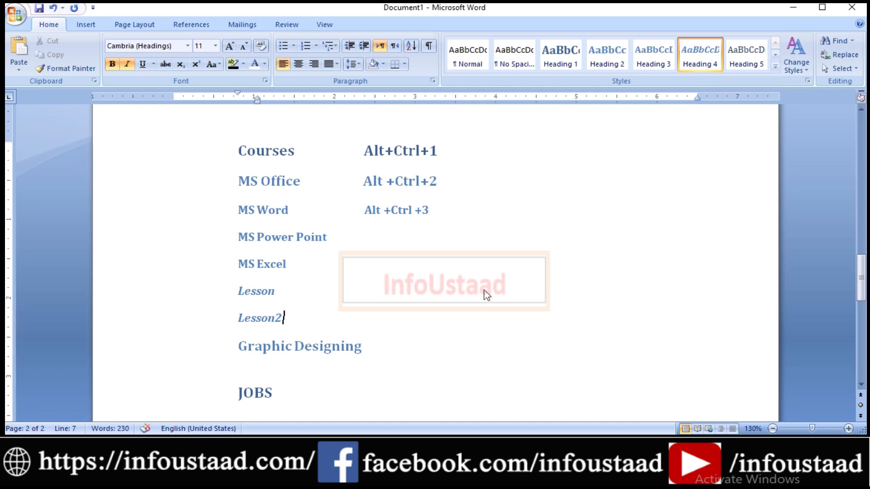
left_click(414, 399)
key("Return")
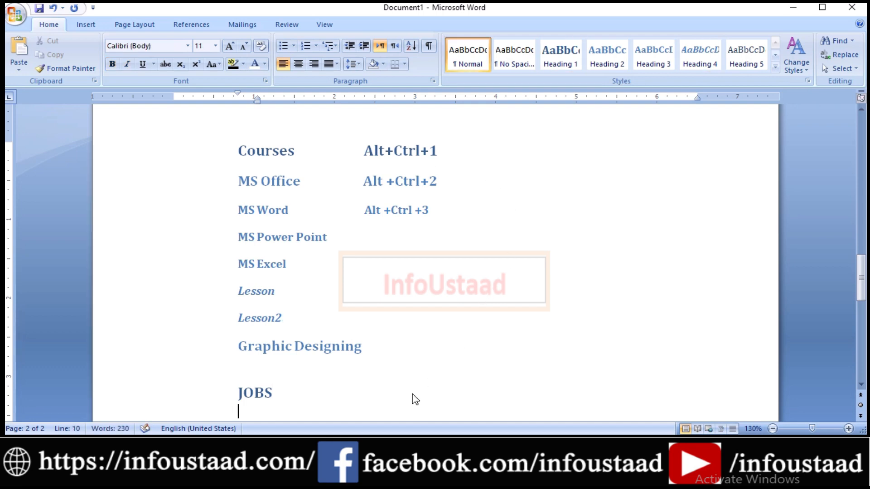
key("Return")
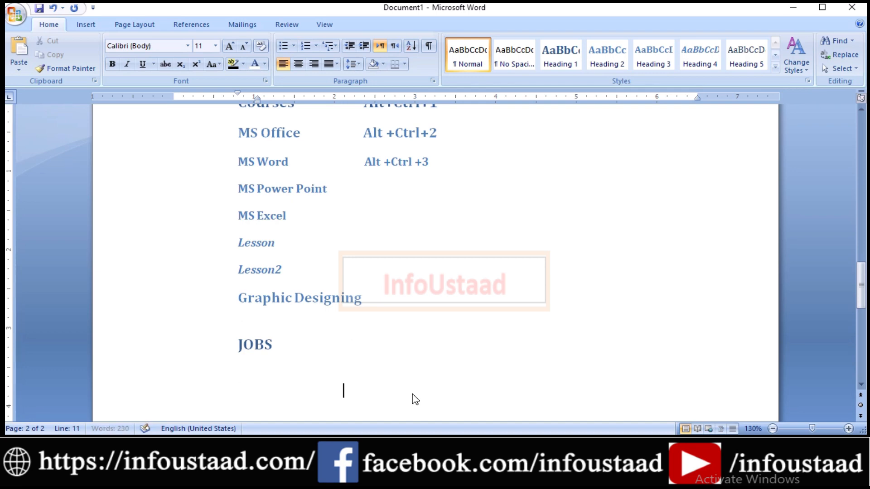
type("Heading 7")
key("BackSpace")
type("6")
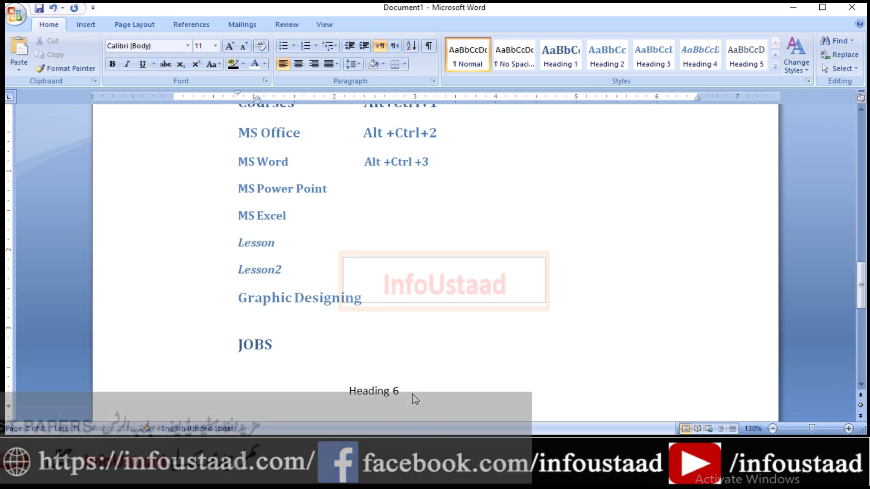
key("Tab")
type("Al")
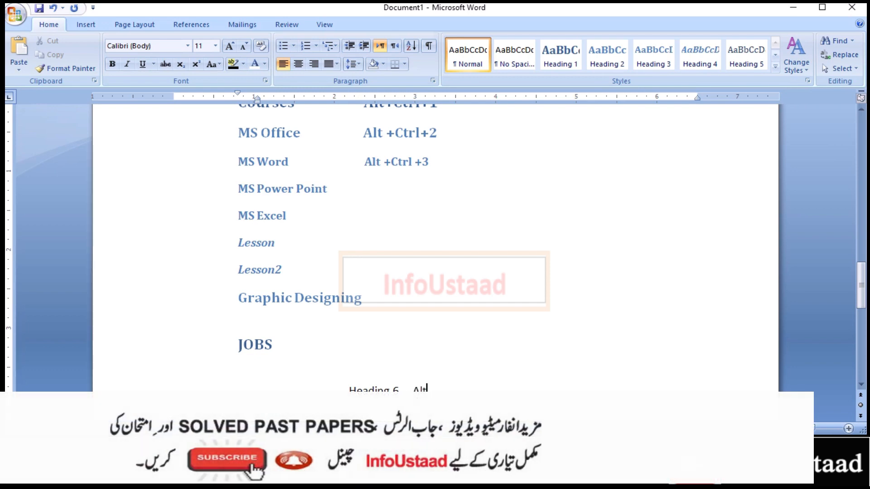
type("t+Ctrl")
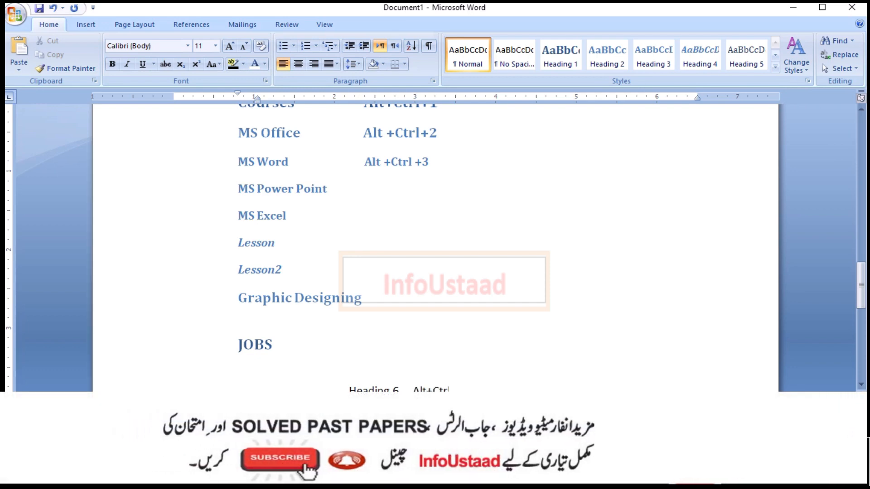
type("+6")
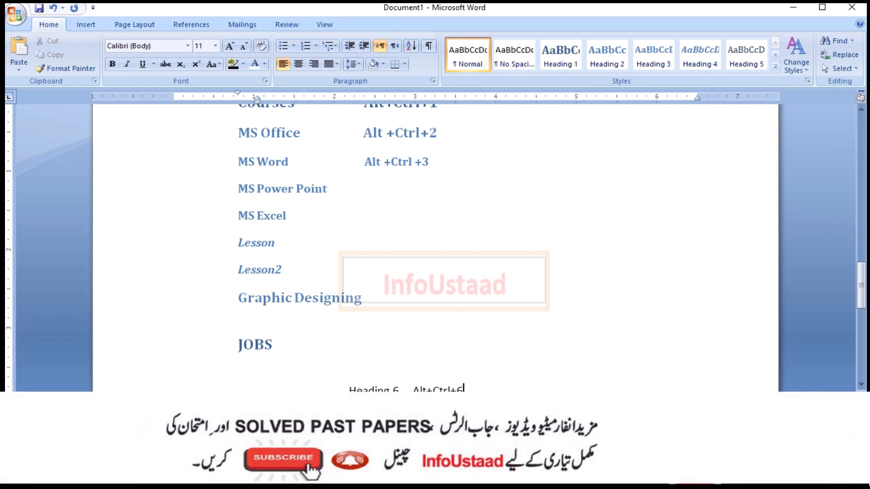
Apply the Heading 1 style to the whole Courses line, including its shortcut text.
left_click_drag(862, 299, 862, 290)
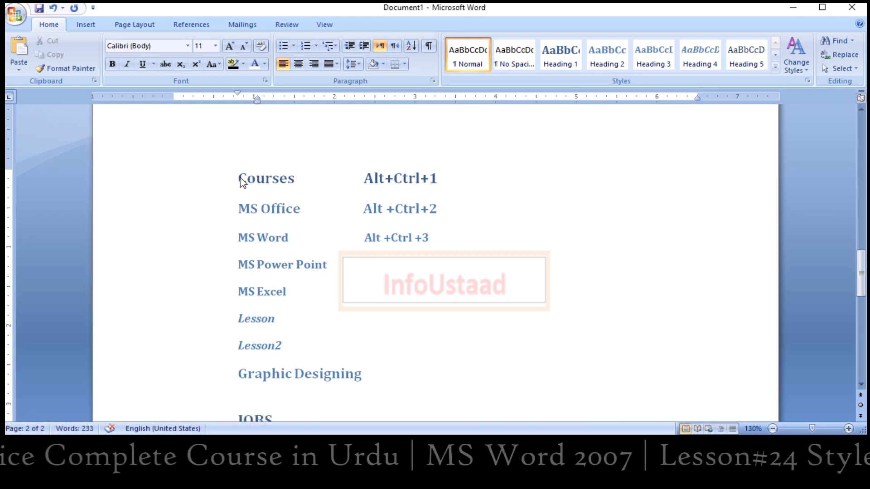
left_click_drag(240, 182, 447, 177)
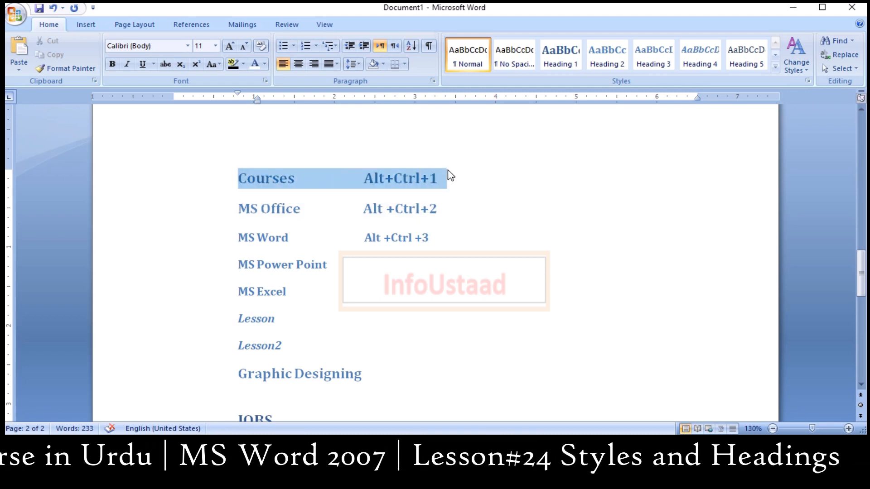
left_click(557, 66)
left_click(556, 68)
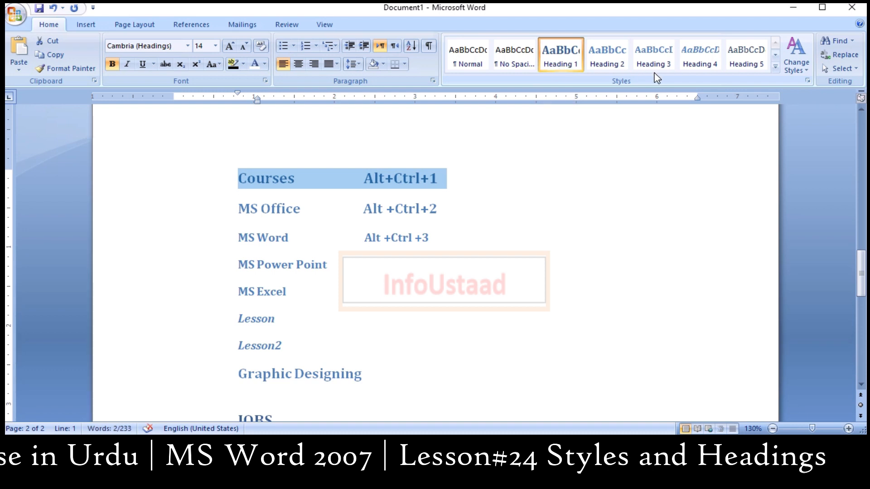
Browse the Change Styles options and preview the built-in theme fonts on the document without choosing one.
left_click(808, 75)
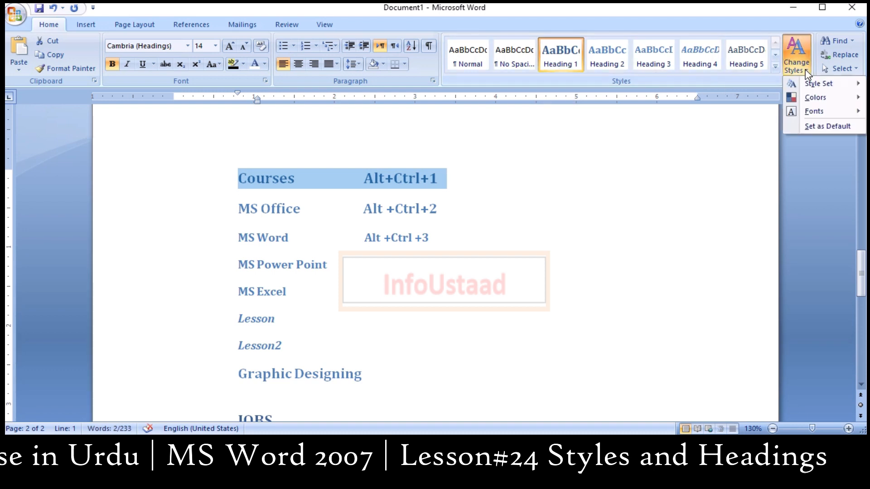
mouse_move(811, 85)
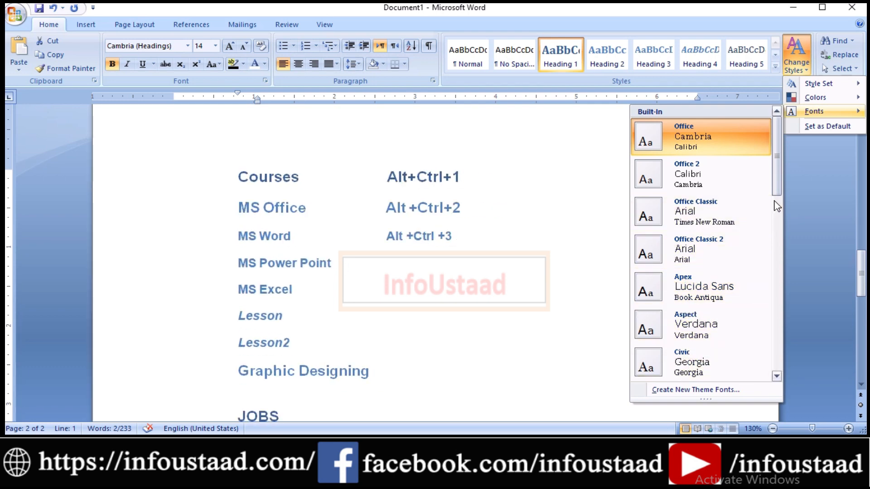
left_click_drag(776, 188, 776, 256)
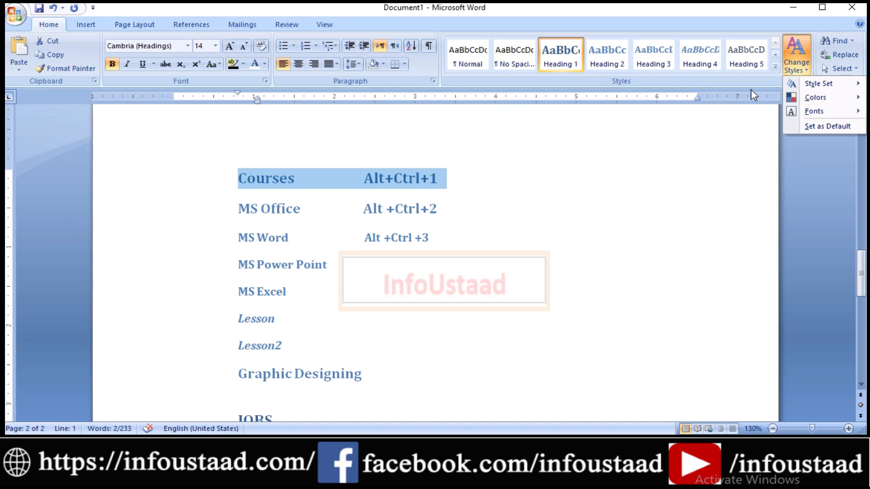
left_click(803, 192)
Apply the Intense Quote style to the first body paragraph, starting "On the Insert tab".
left_click_drag(861, 271, 861, 172)
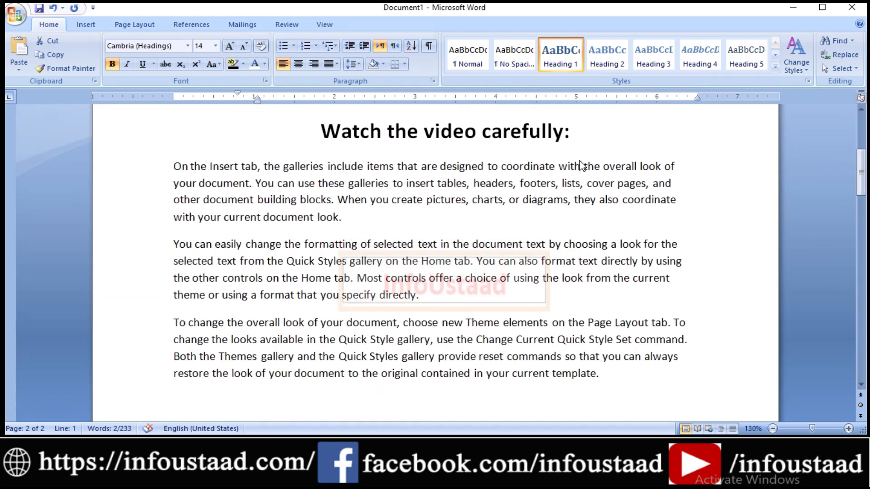
left_click_drag(173, 166, 681, 340)
left_click_drag(627, 325, 588, 229)
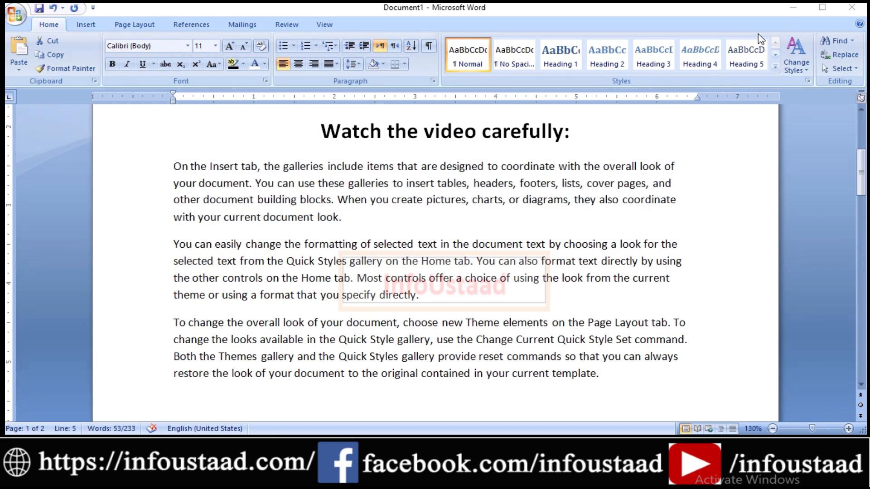
left_click(775, 70)
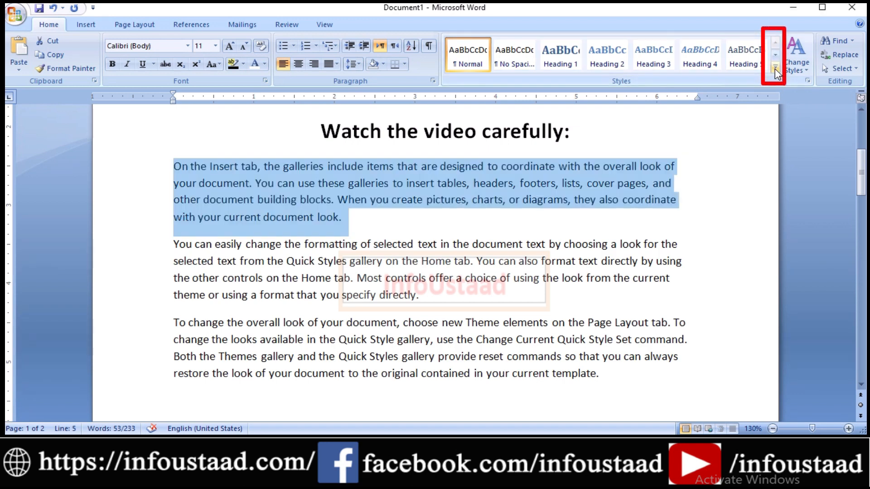
left_click(775, 69)
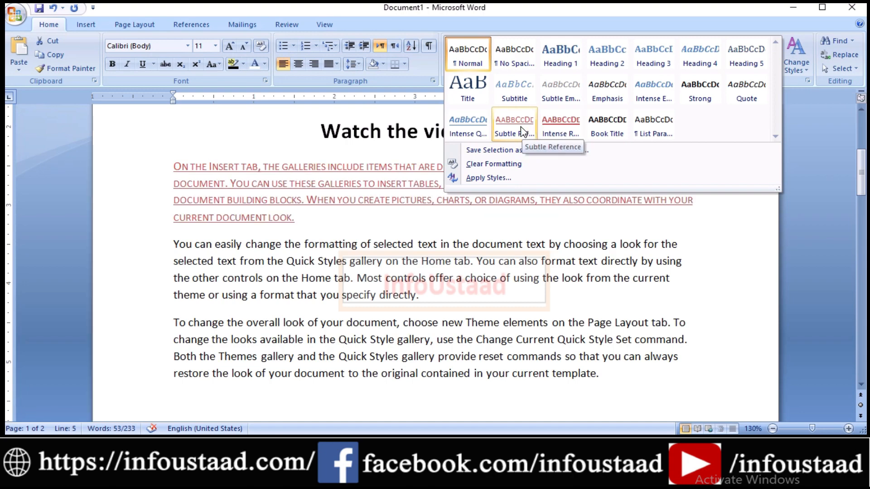
left_click(484, 131)
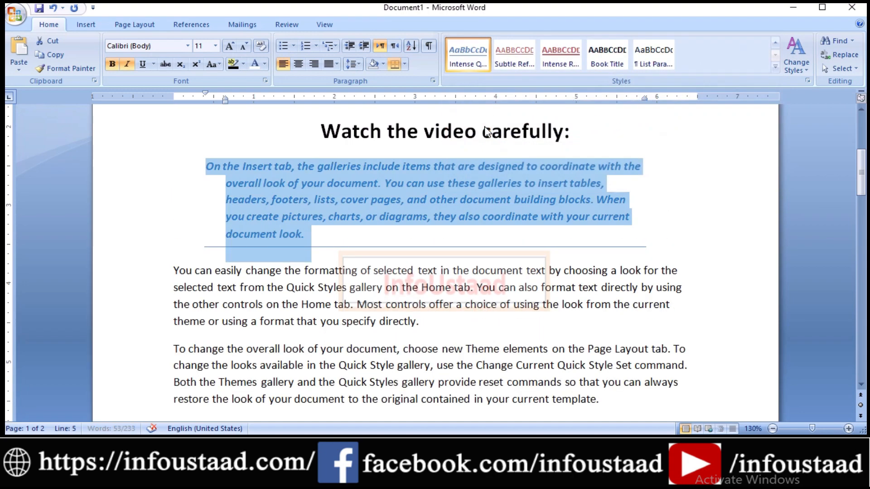
left_click(438, 200)
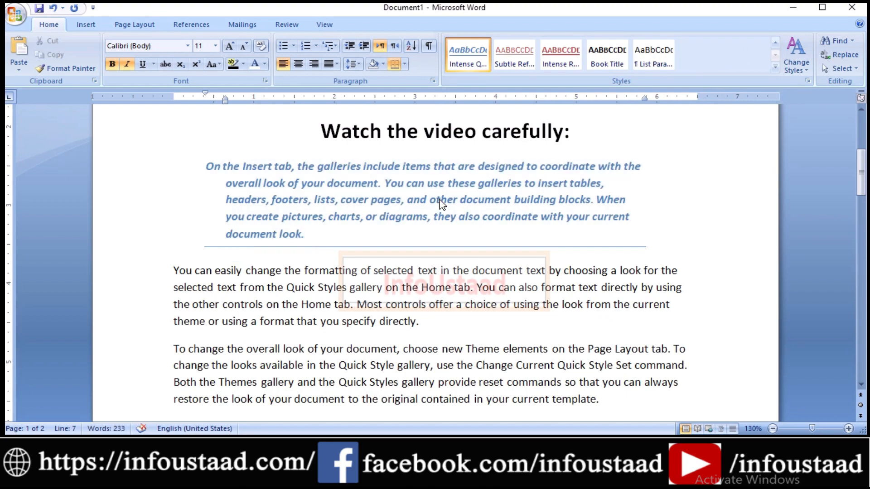
Apply the Book Title style to the second body paragraph, starting "You can easily change the formatting".
left_click_drag(863, 189, 864, 200)
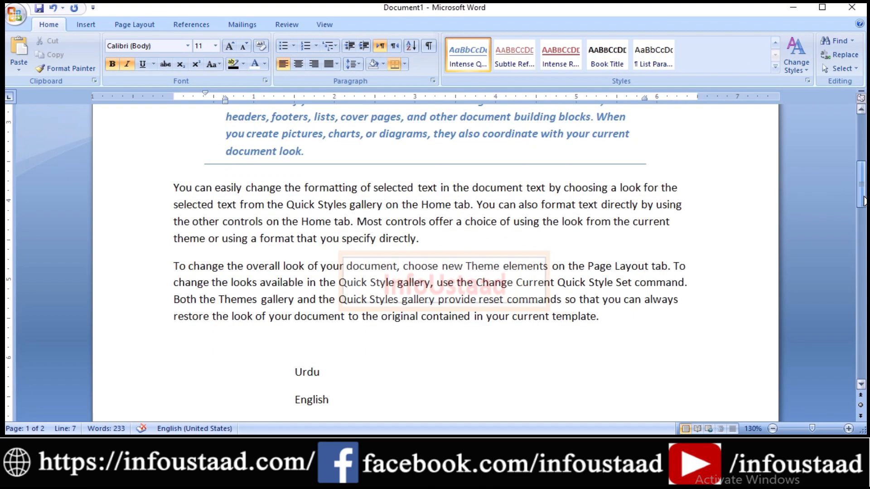
left_click_drag(175, 188, 481, 240)
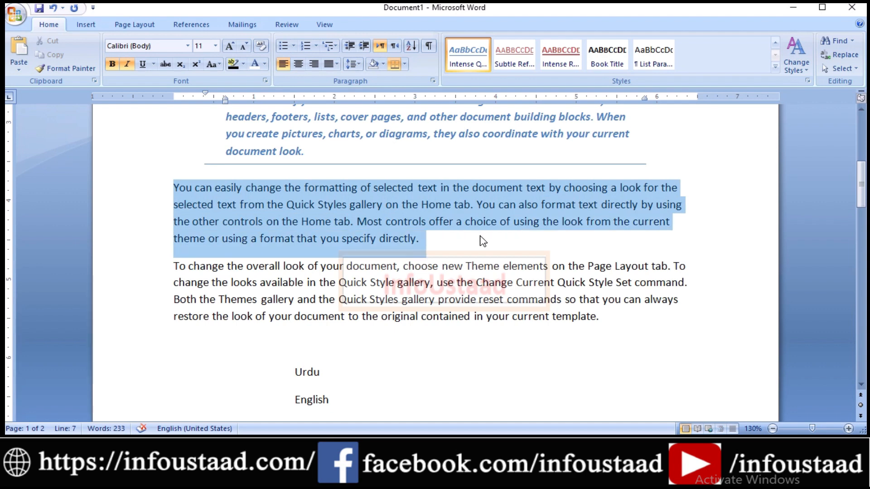
left_click(605, 66)
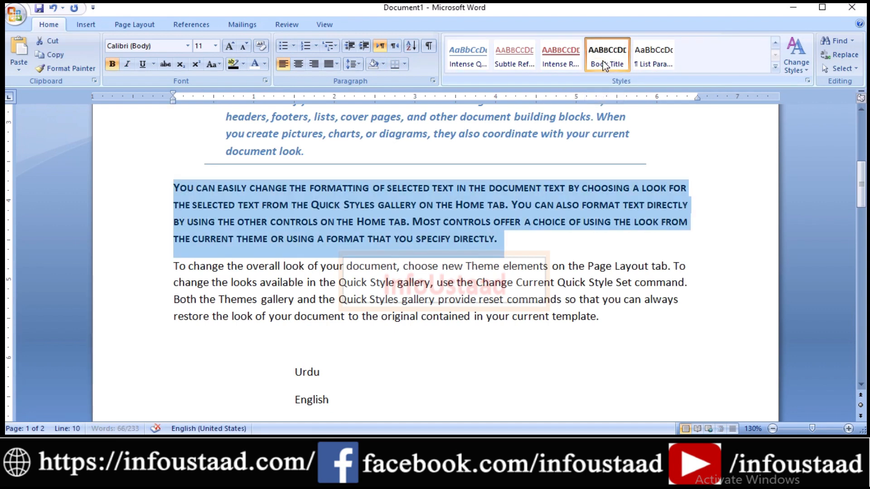
left_click(518, 248)
Apply the List Paragraph style to the third body paragraph, starting "To change the overall look".
left_click_drag(175, 268, 609, 329)
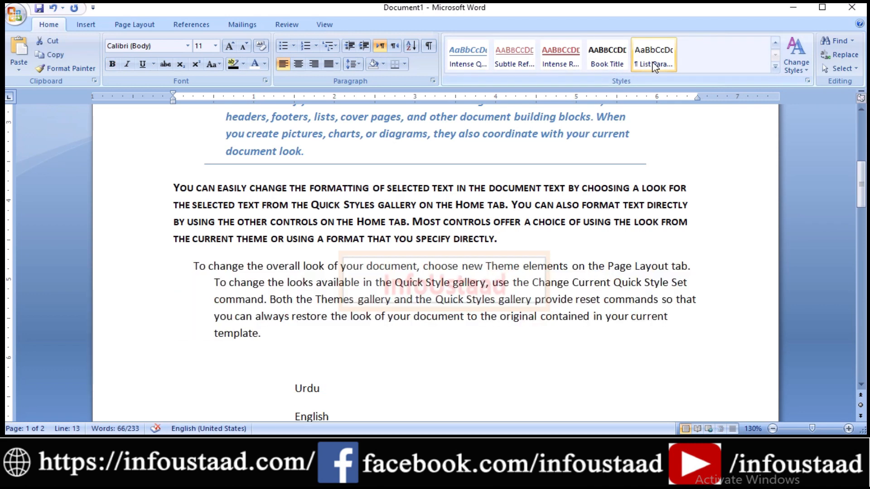
left_click(655, 66)
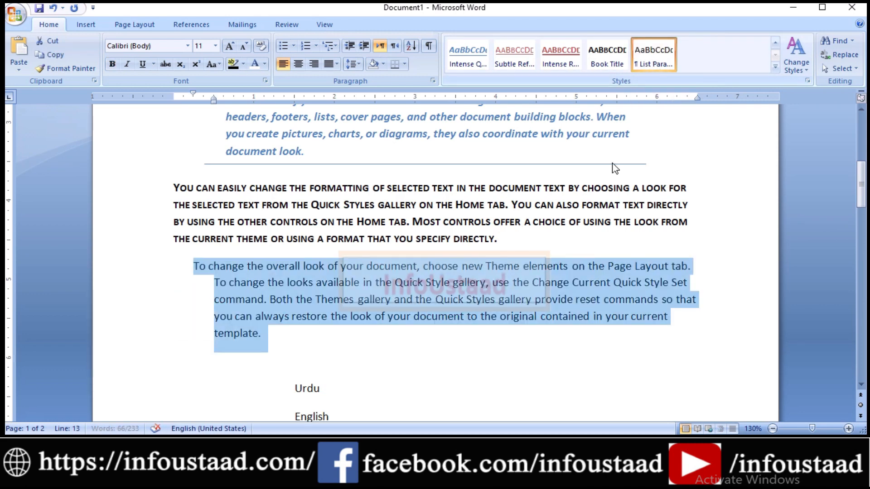
left_click(568, 265)
Review the subject list, the Courses outline and the Heading 6 shortcut line, and return to the document's beginning.
left_click_drag(860, 187, 862, 222)
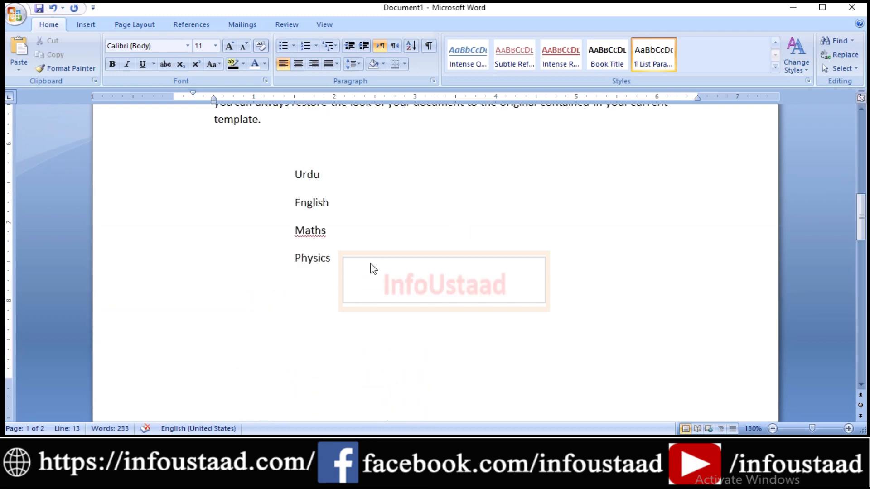
left_click_drag(335, 261, 305, 177)
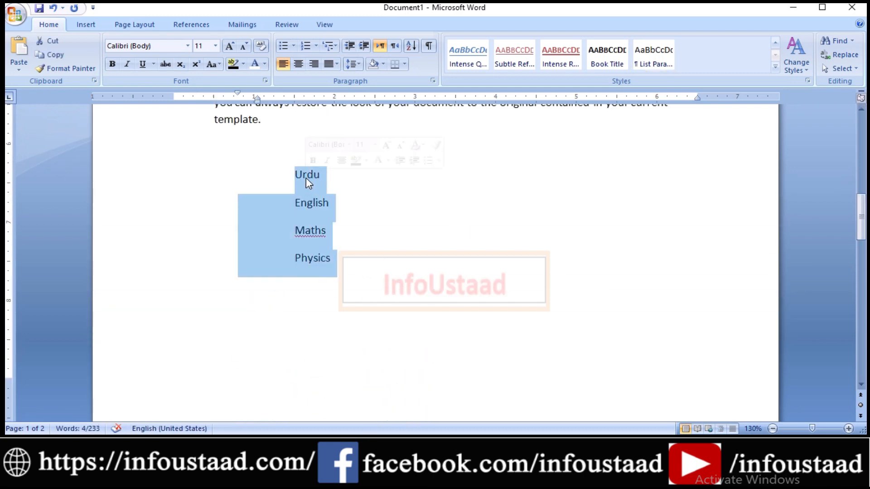
left_click(409, 246)
left_click_drag(863, 217, 863, 259)
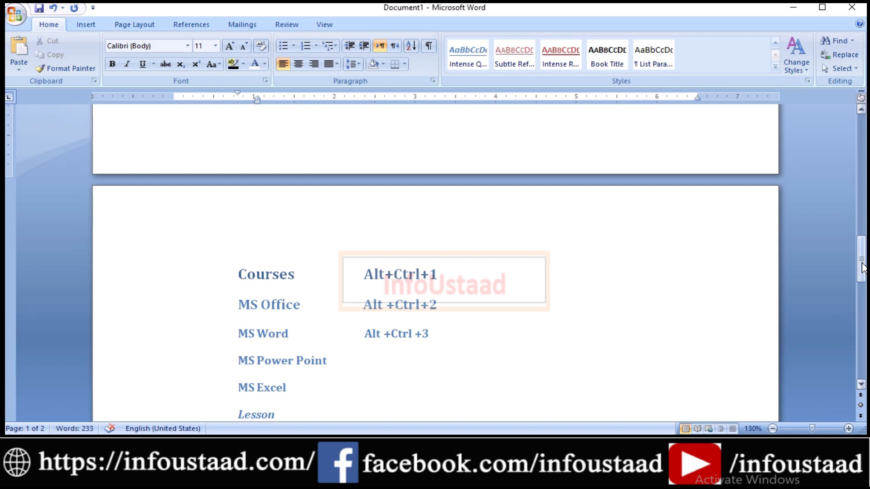
left_click_drag(862, 267, 862, 287)
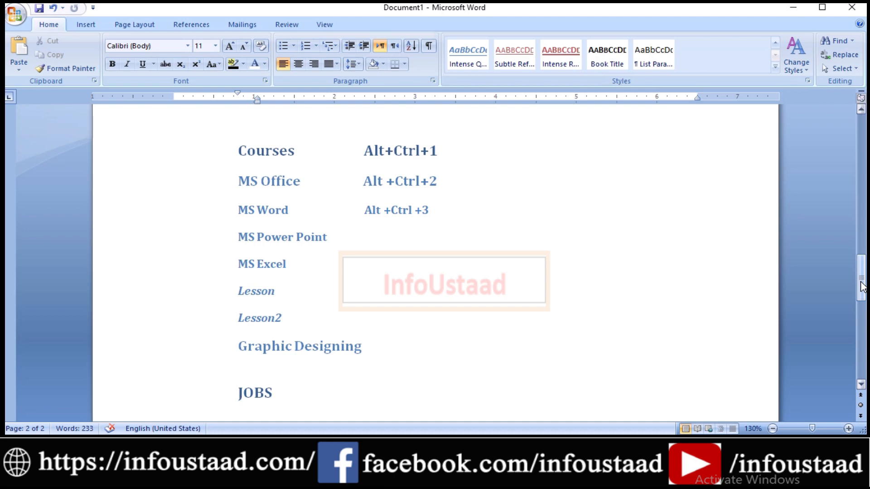
left_click_drag(859, 286, 859, 307)
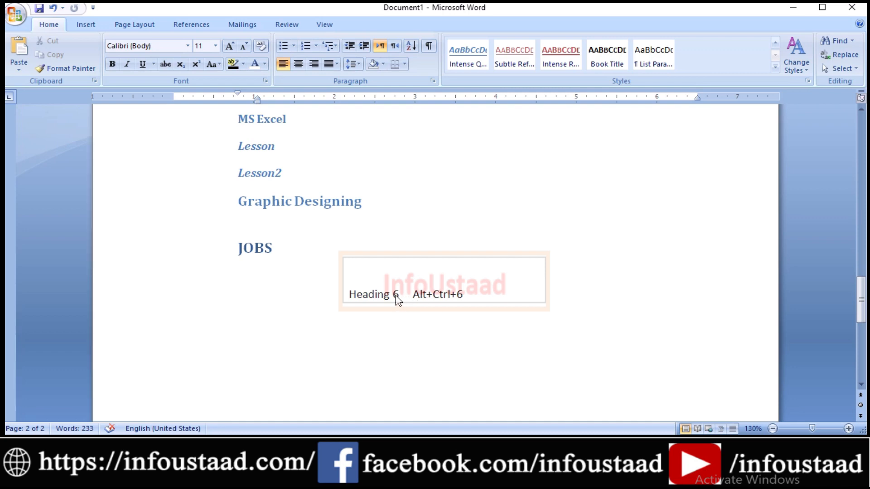
left_click_drag(350, 296, 463, 305)
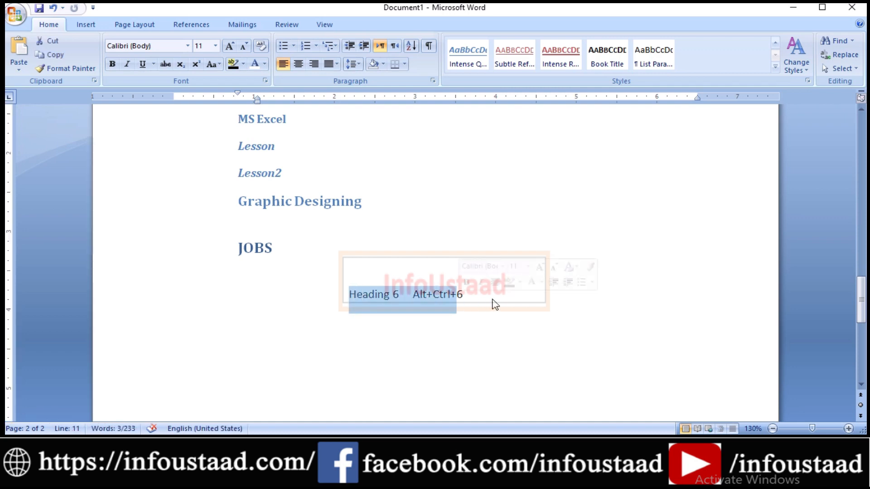
left_click(690, 246)
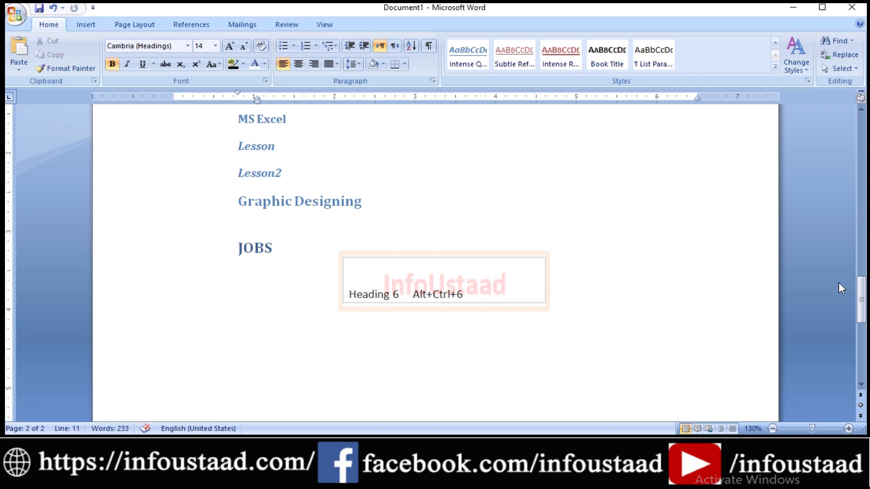
left_click_drag(860, 302, 852, 139)
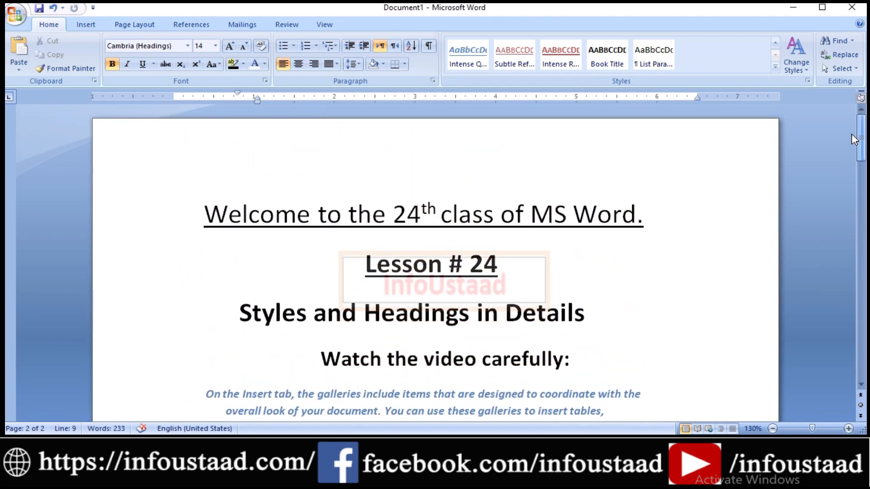